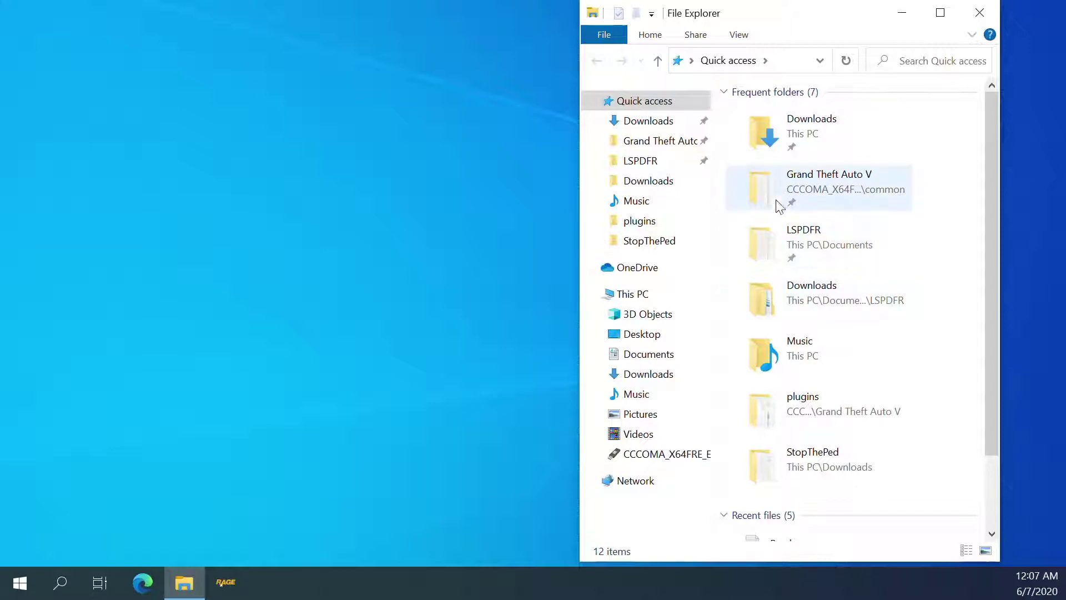
- Open the Configuration Log text file from the LSPDFR folder in Documents
mouse_move(198, 590)
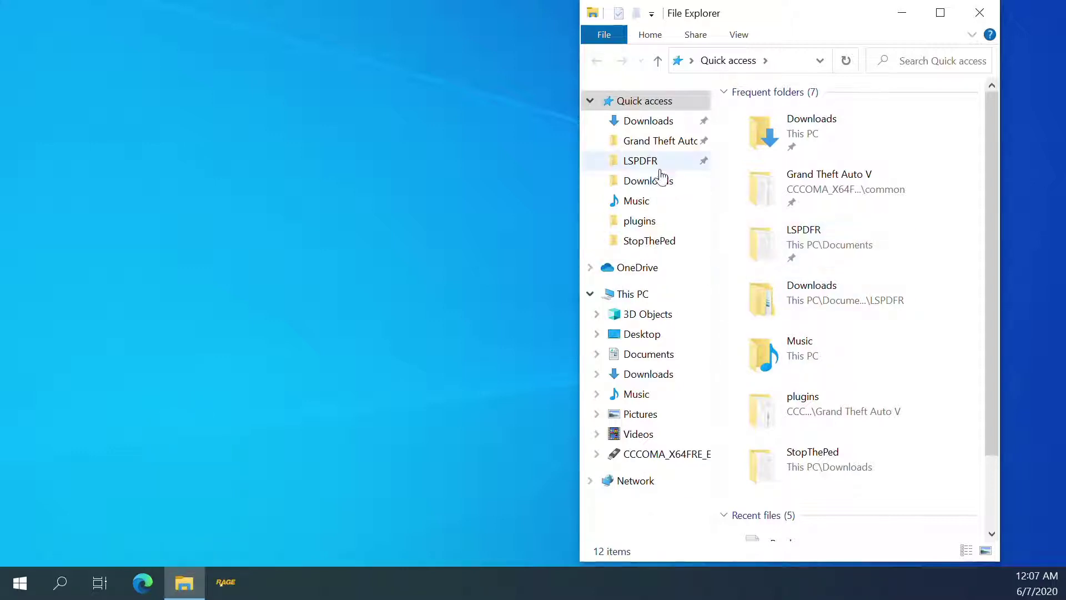
left_click(643, 164)
double_click(754, 185)
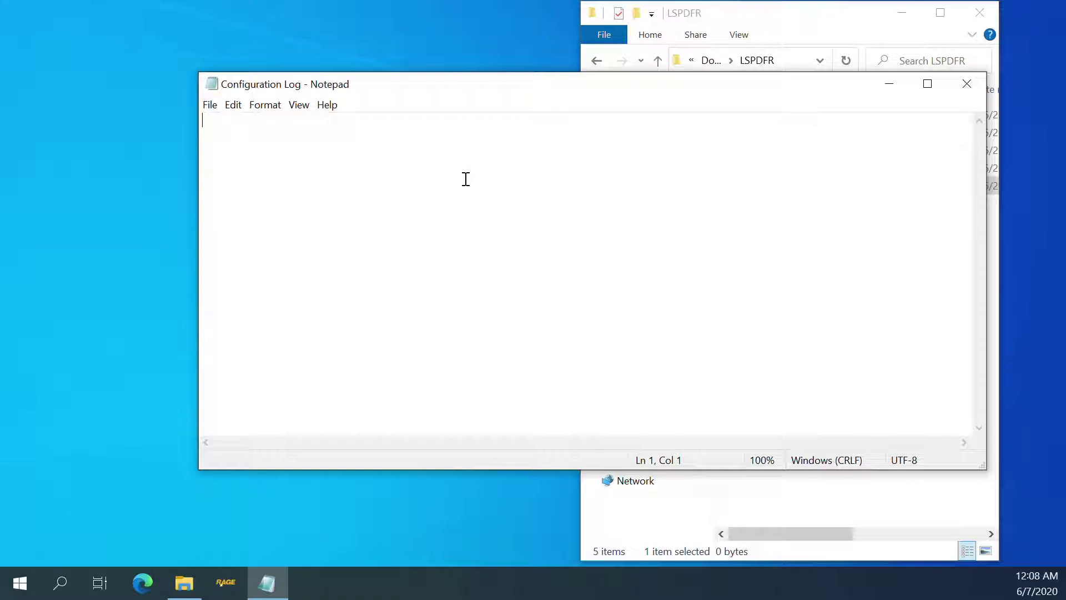
- Write the note "STP and Ultimate Backup are causing double menu with LSPDFR vanilla Menus for Back up" in the log
type("S")
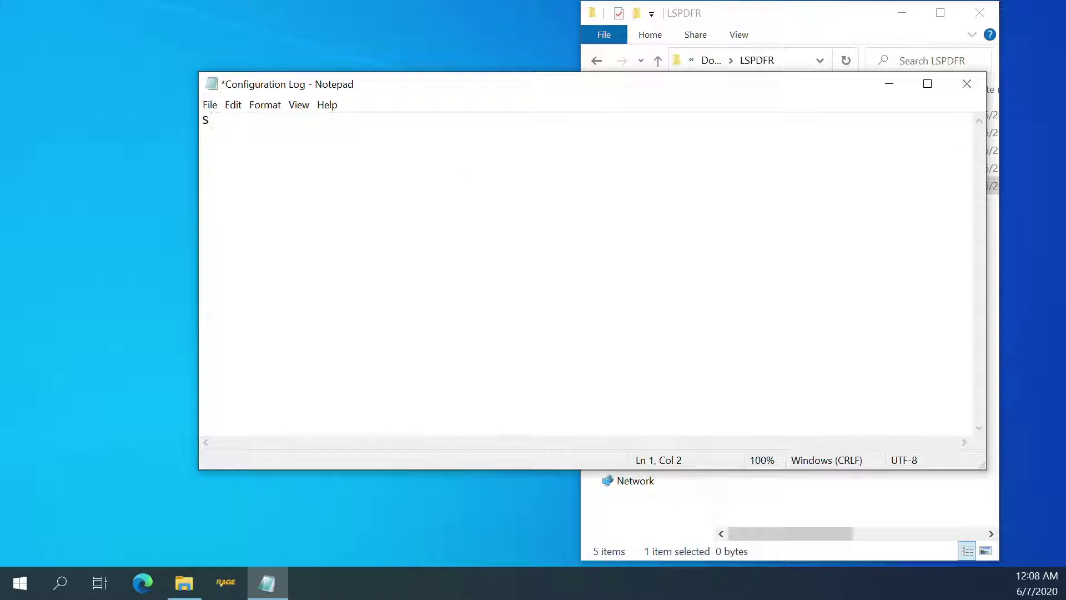
type("TP and Ult")
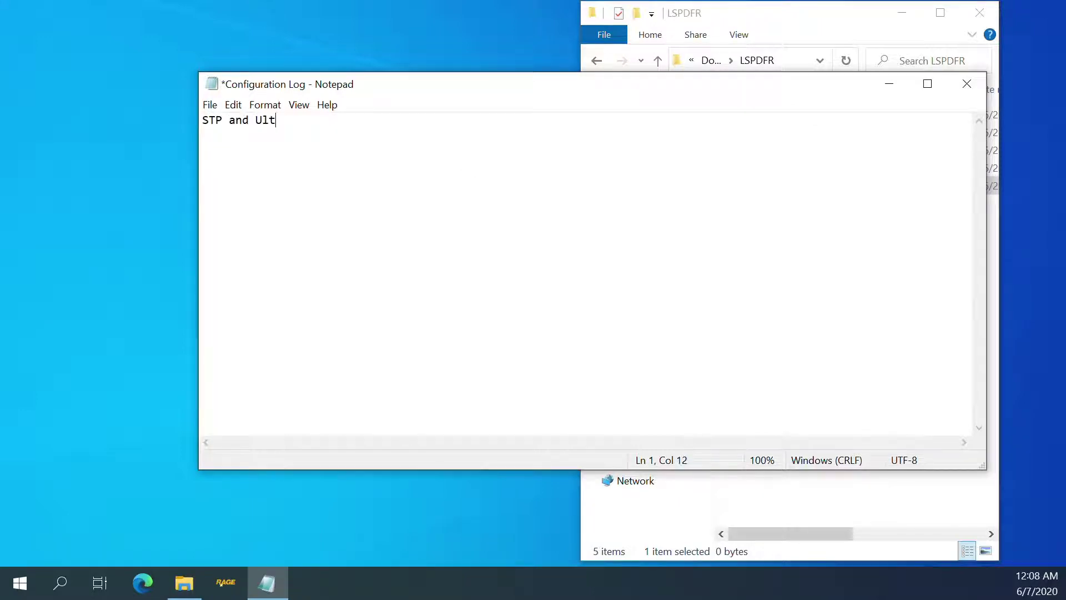
type("a")
key("BackSpace")
key("BackSpace")
type("timate Backup ")
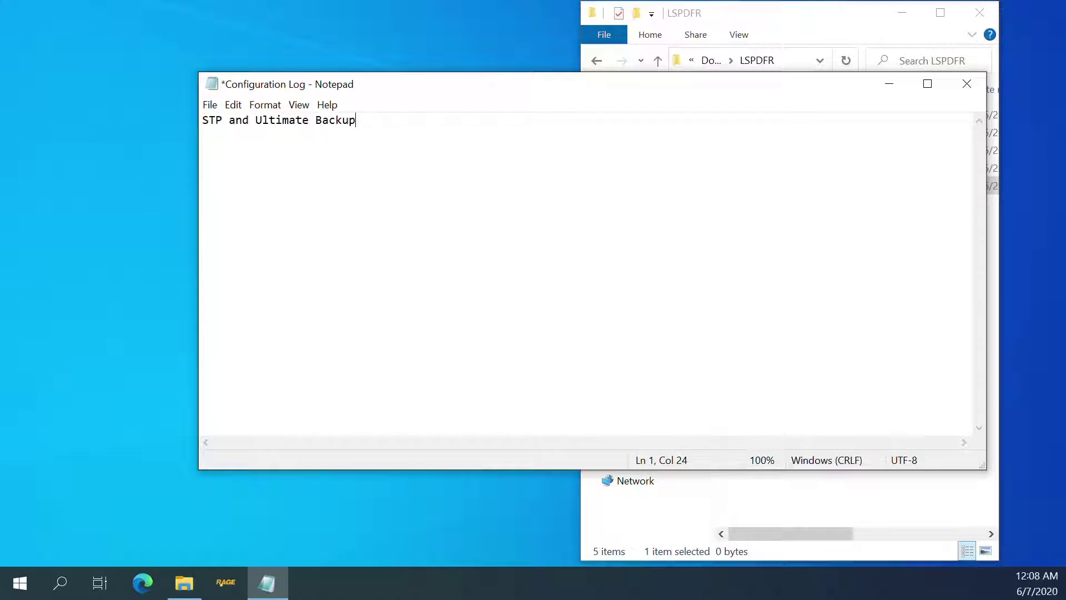
type("are causing double menu ")
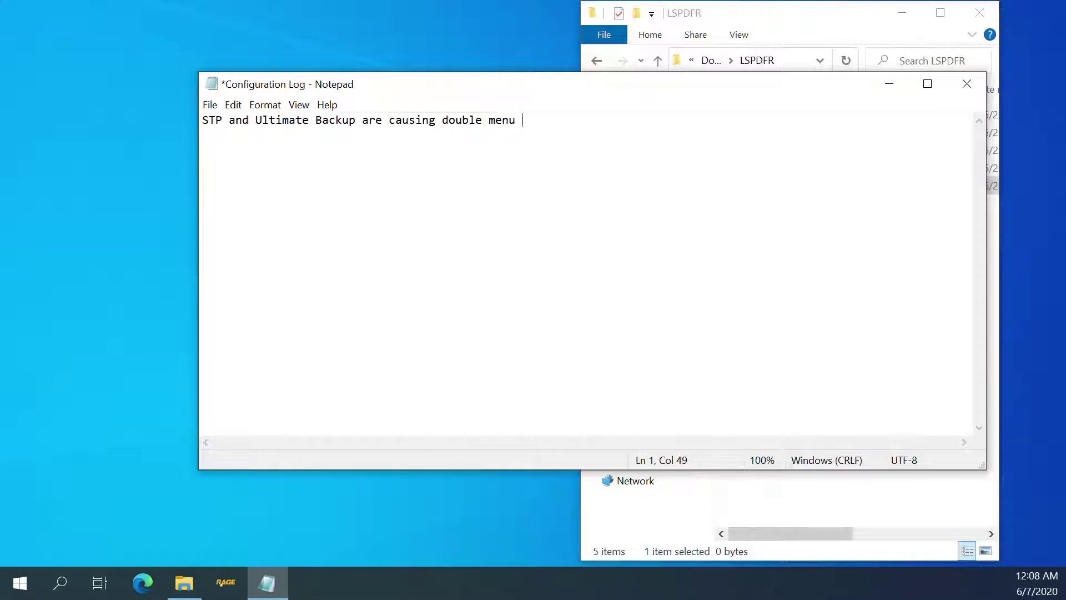
type("with ")
type("S")
type("SPDFR")
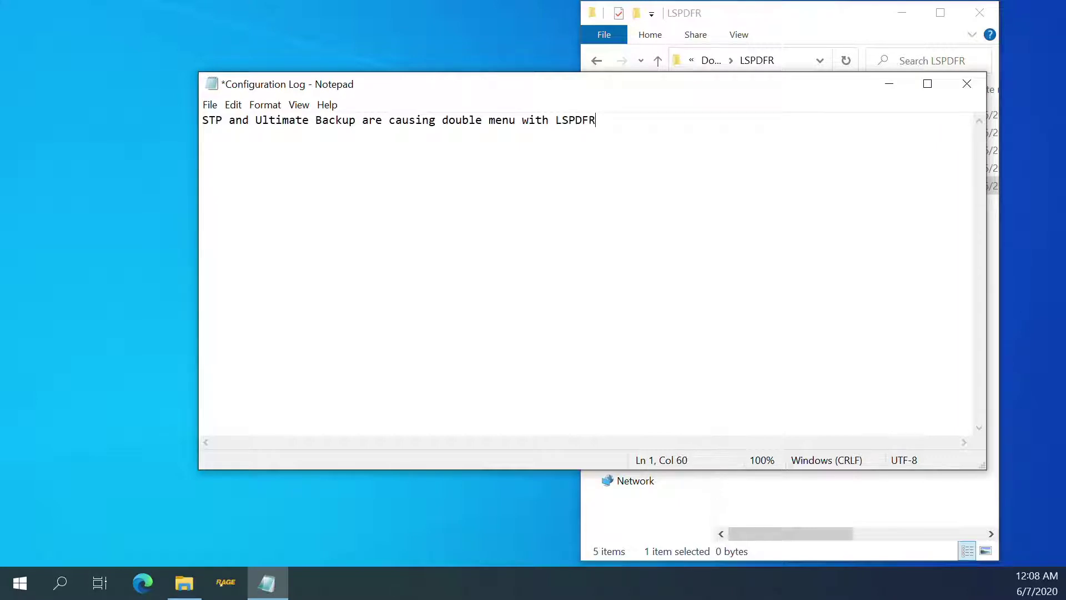
type(" vanilla Men")
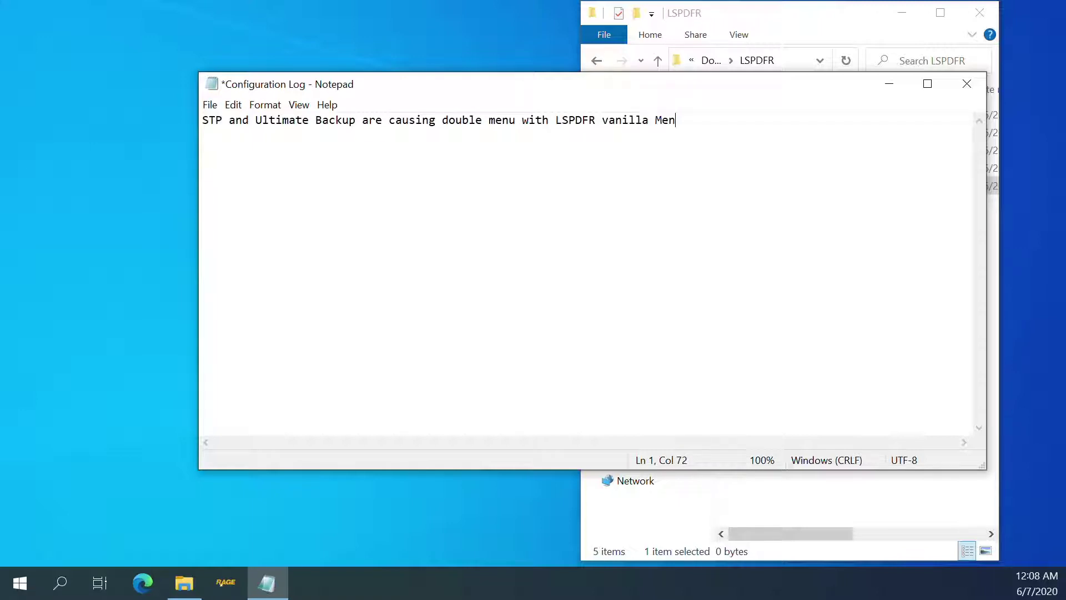
type("u ")
type(" for Back up")
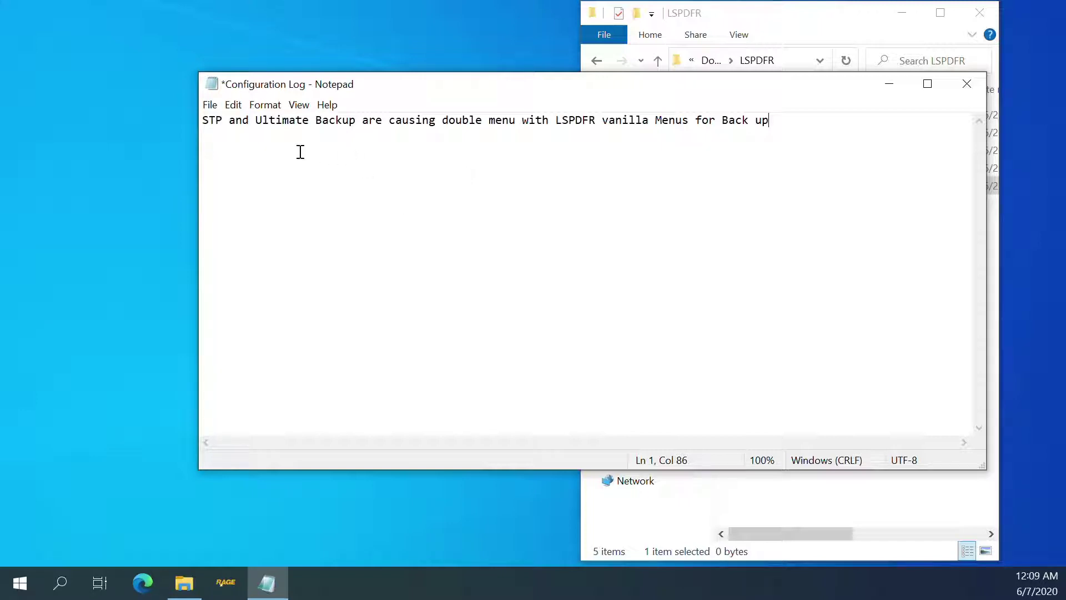
- Reword the start of the note to "Ultimate Backup is causing a double menu"
left_click(256, 121)
left_click_drag(256, 121, 173, 114)
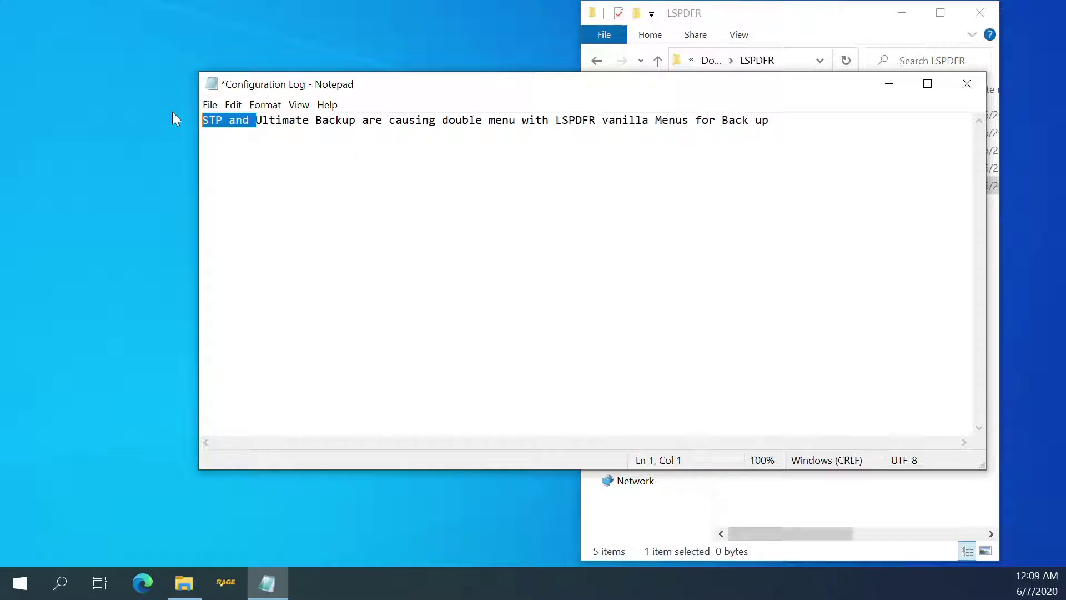
key("BackSpace")
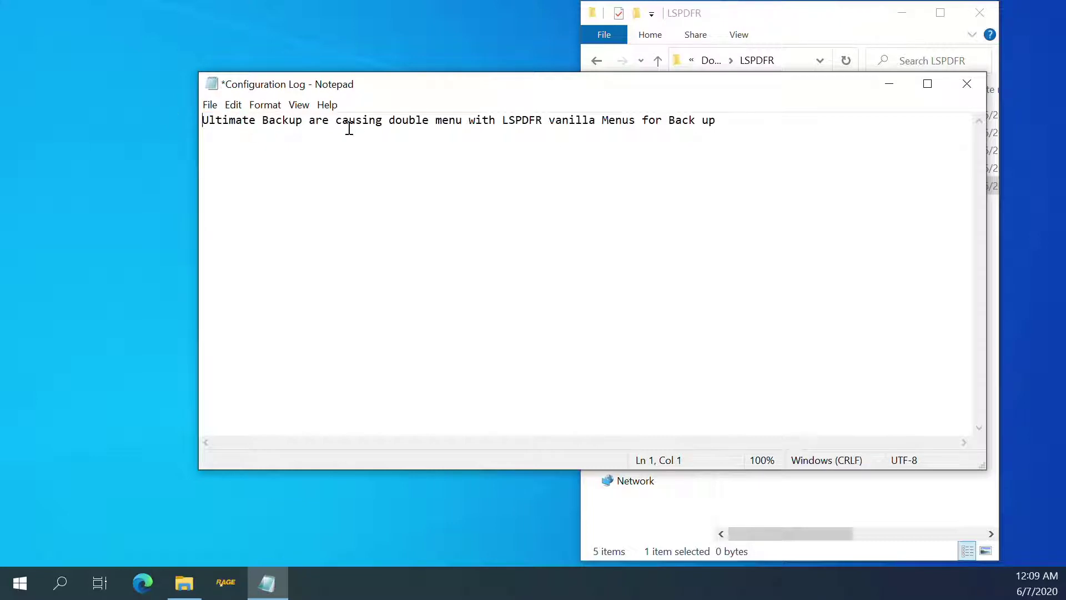
left_click(324, 121)
key("BackSpace")
key("BackSpace")
key("BackSpace")
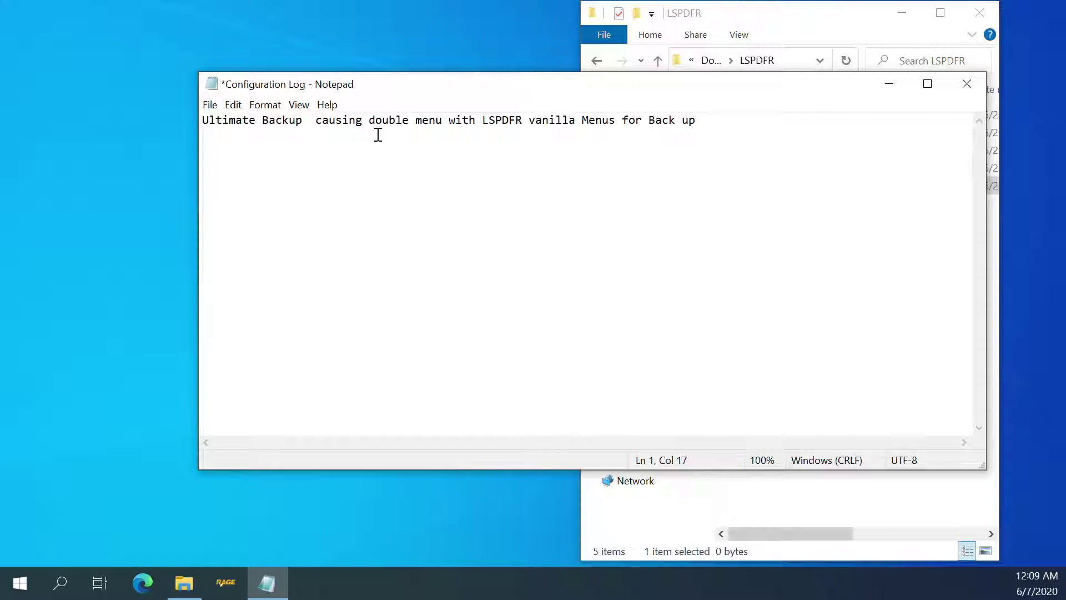
type("is")
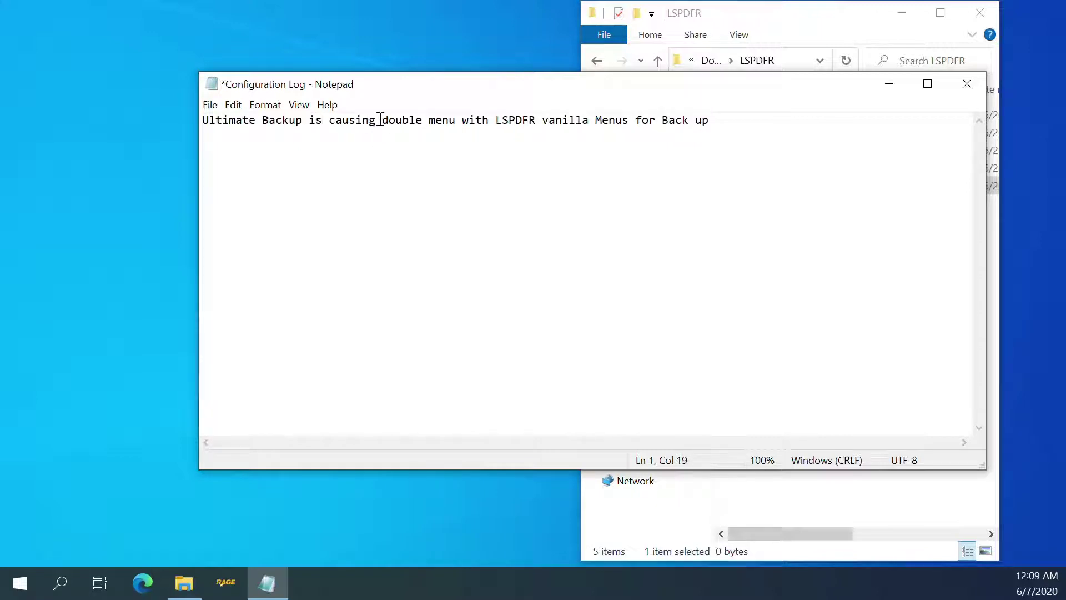
left_click(381, 120)
type("a")
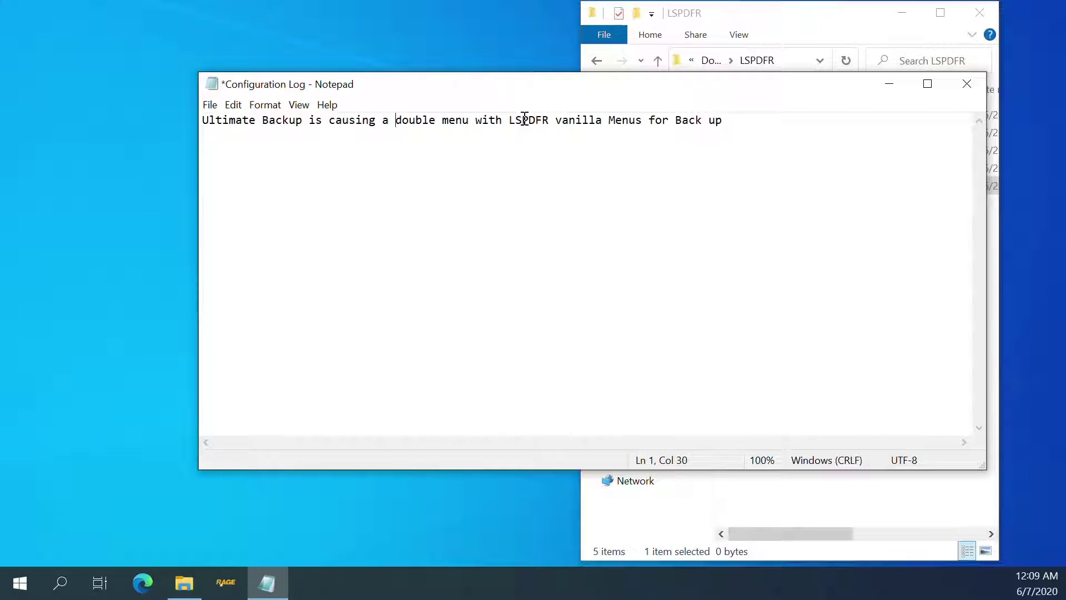
- Reword the note's ending after "LSPDFR" to "Back up menu:" and add a second line reading "Fix ="
double_click(579, 121)
key("BackSpace")
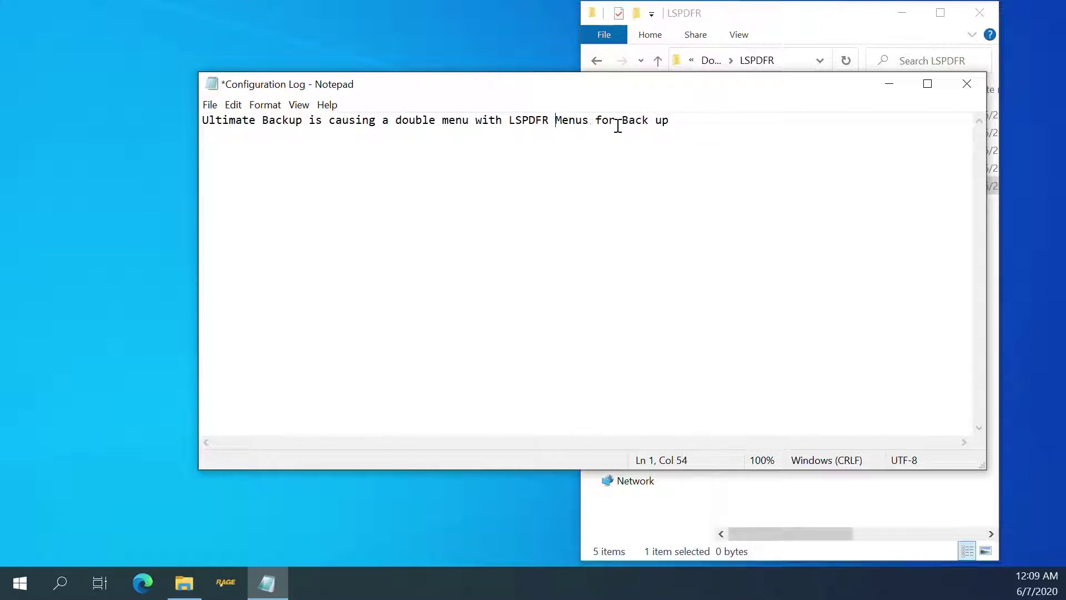
left_click(696, 122)
left_click_drag(669, 123, 555, 121)
key("BackSpace")
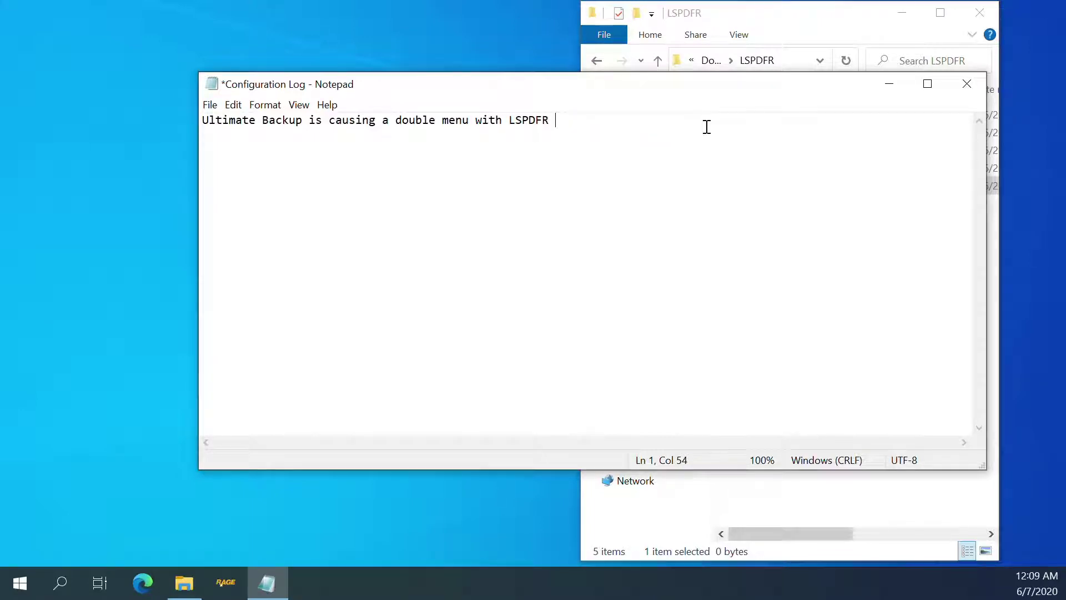
type("Back up menu:")
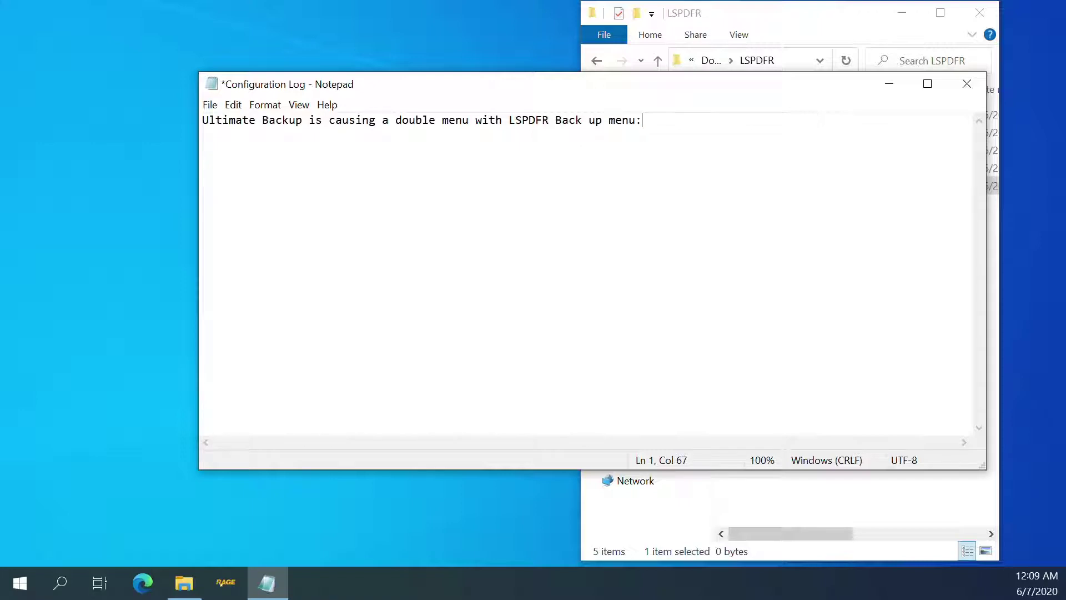
key("Return")
type("Fix =")
- Switch to File Explorer and view the contents of the LSPDFR folder inside Grand Theft Auto V's plugins folder
left_click(753, 8)
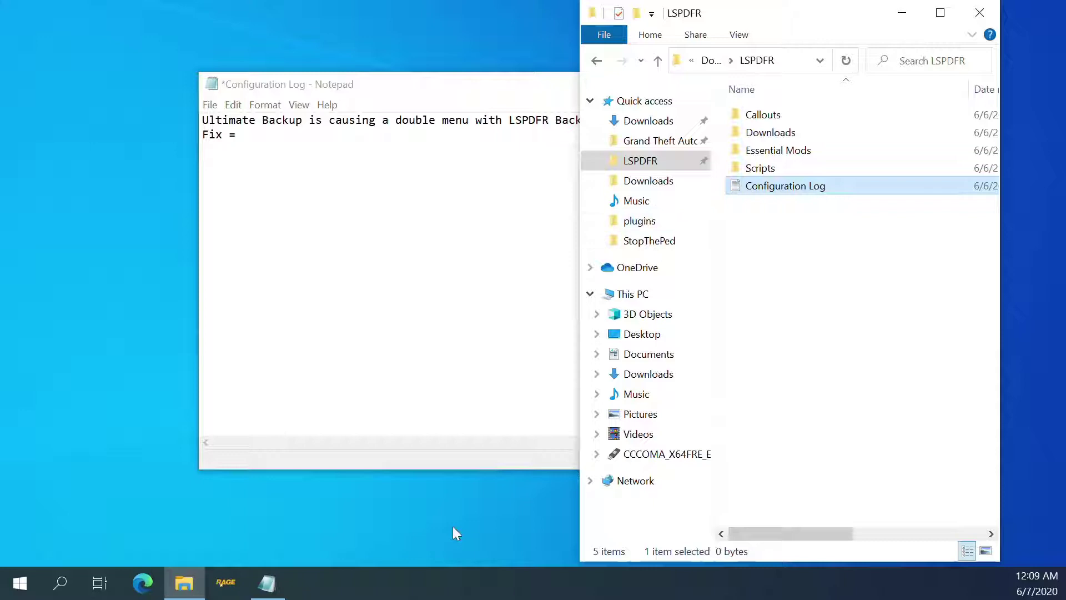
left_click(650, 142)
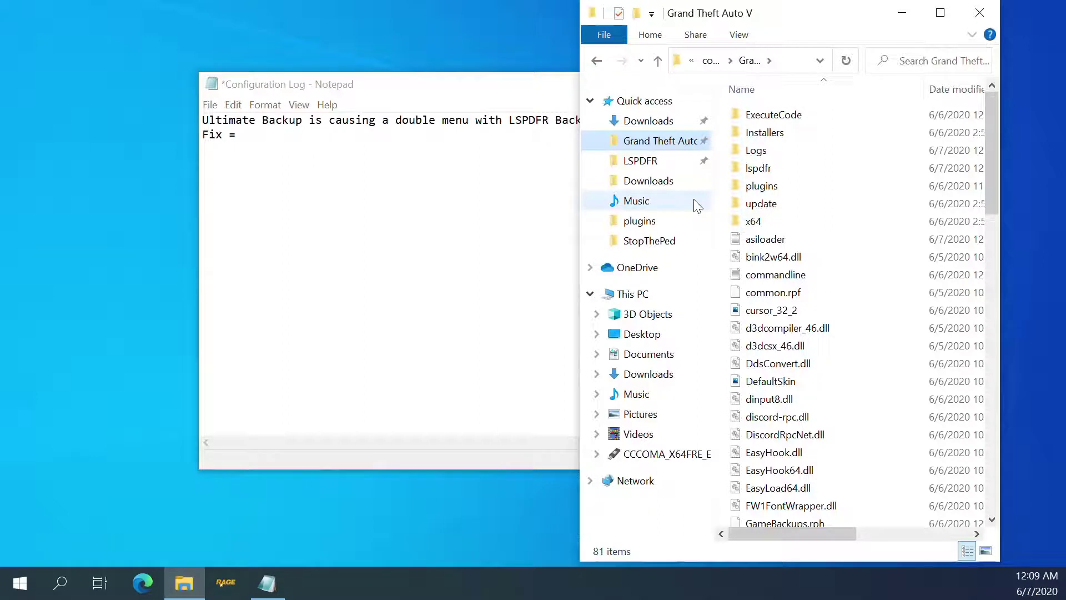
double_click(765, 190)
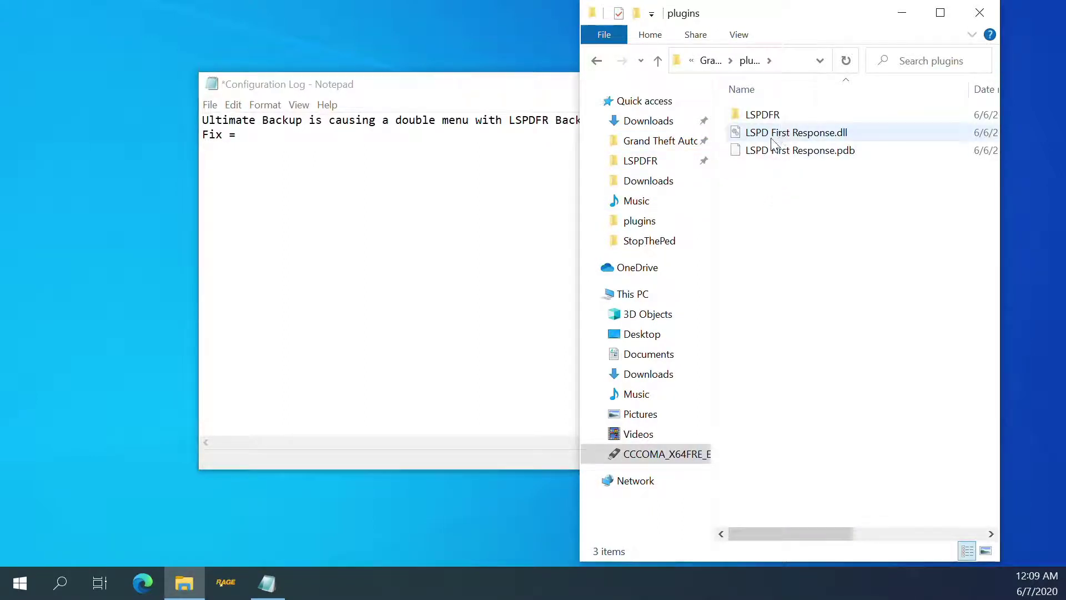
double_click(755, 115)
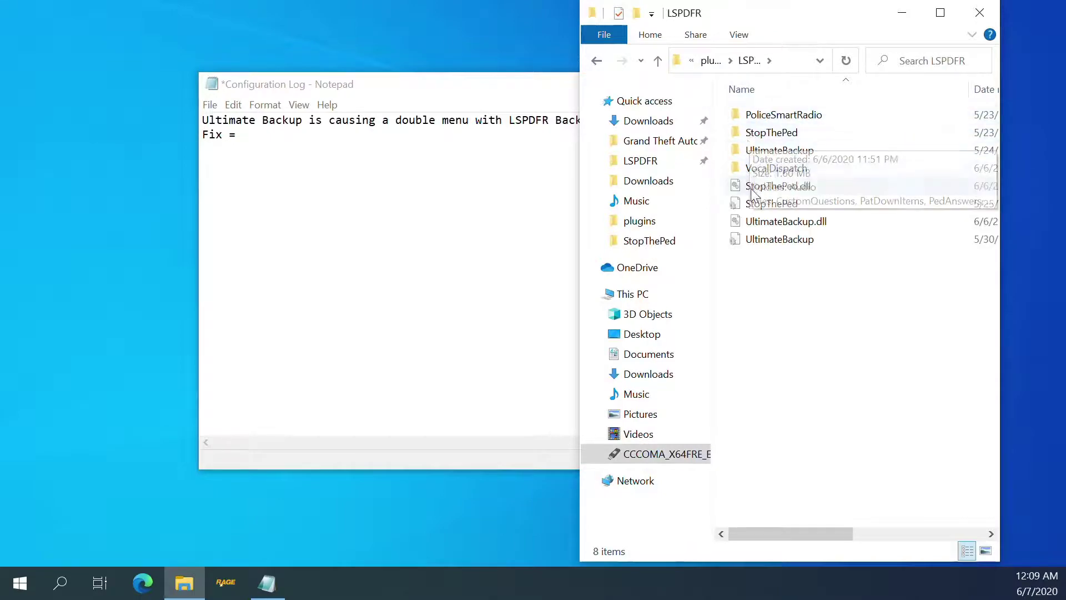
- Return to the Grand Theft Auto V main folder and look through its full list of files
key("alt+Left")
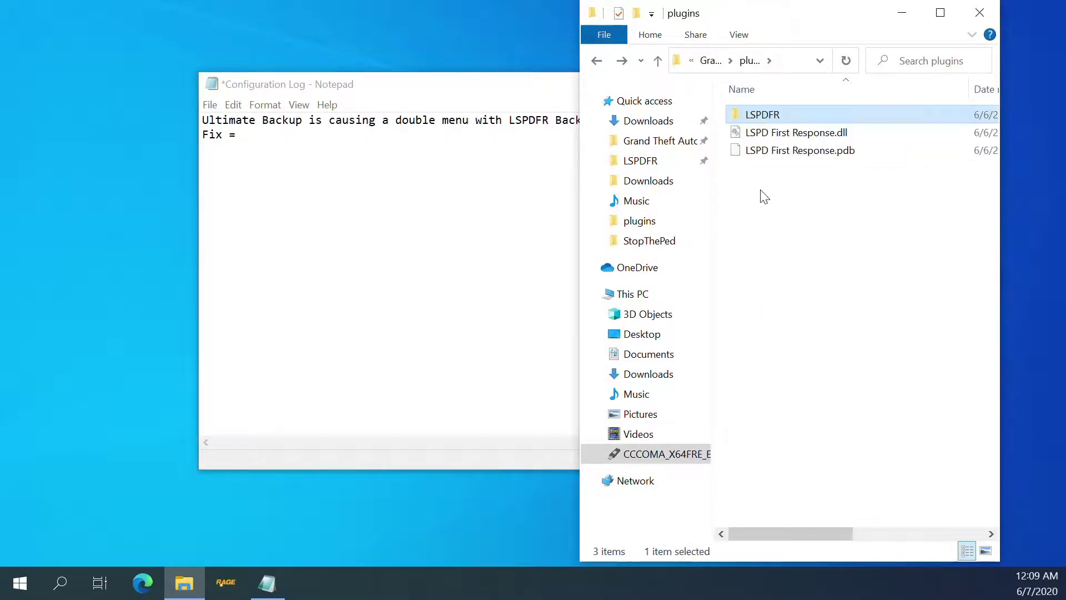
key("alt+Left")
scroll(799, 283, "down", 7)
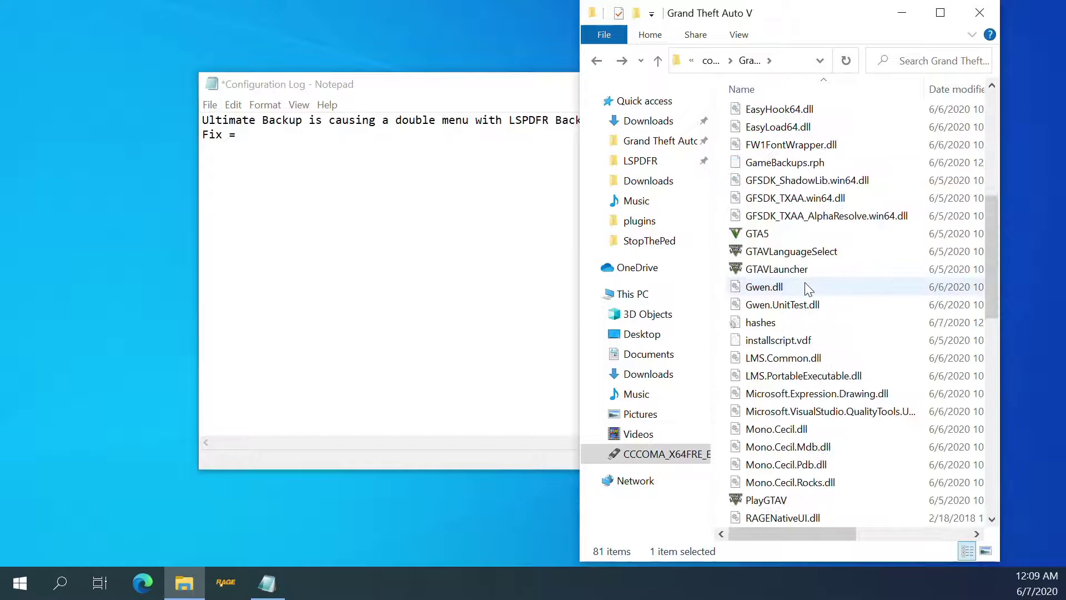
scroll(808, 288, "down", 7)
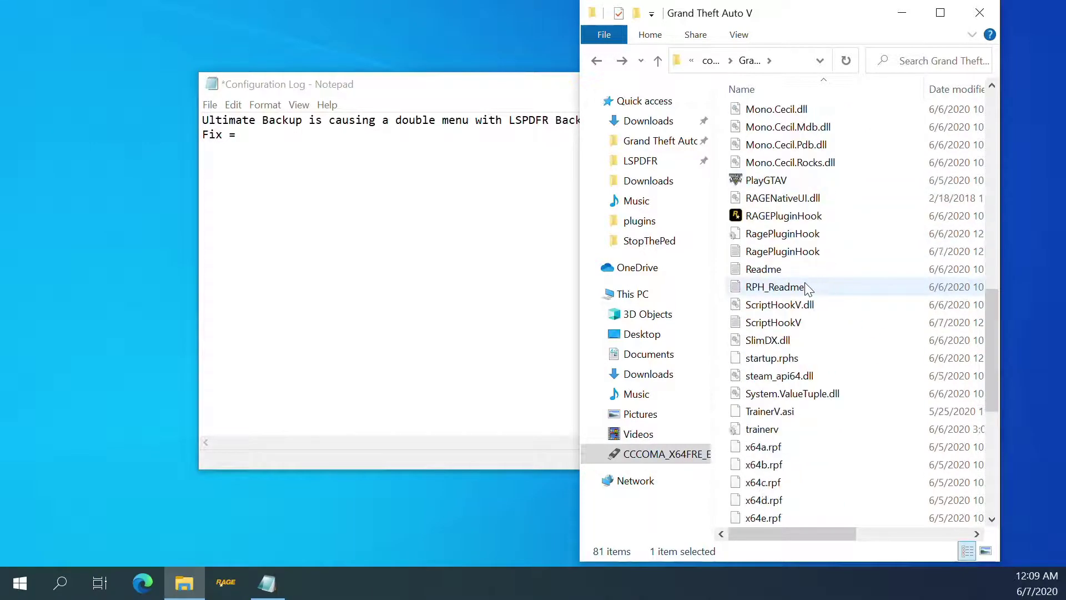
scroll(808, 288, "down", 1)
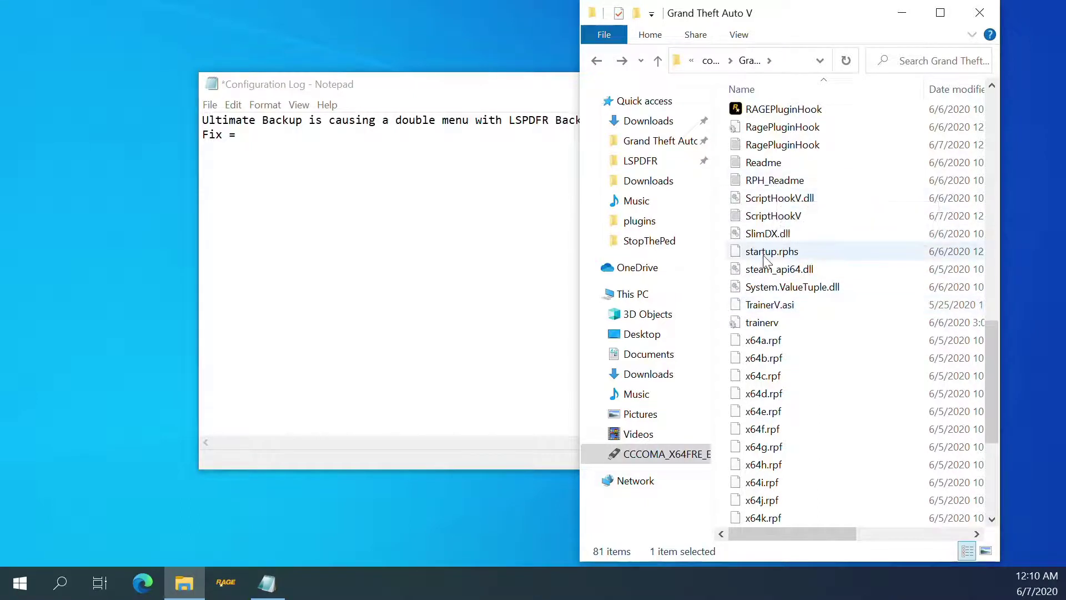
scroll(780, 345, "down", 4)
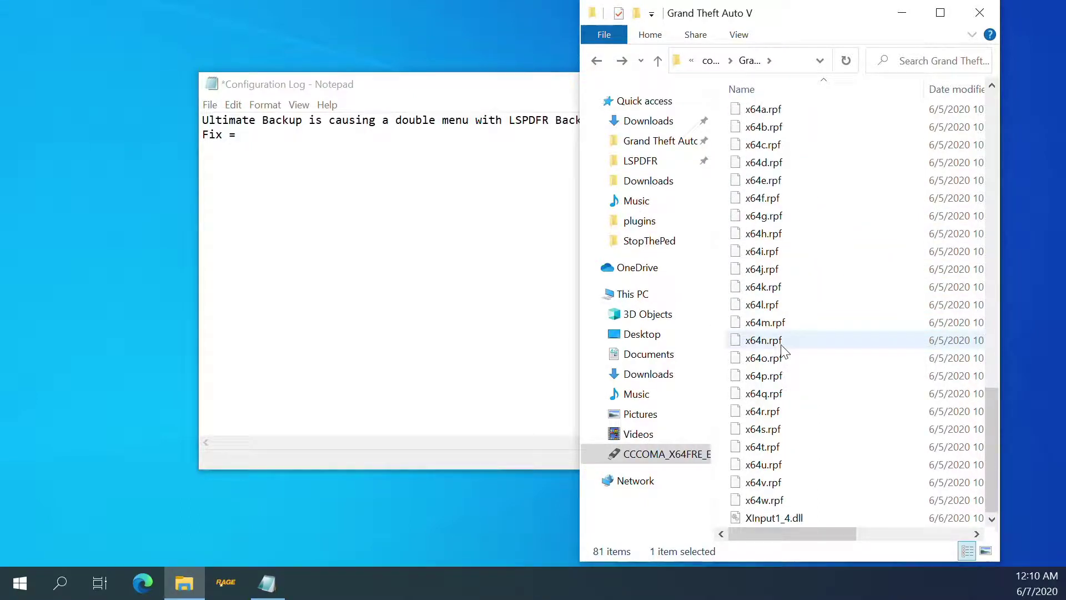
scroll(783, 347, "up", 5)
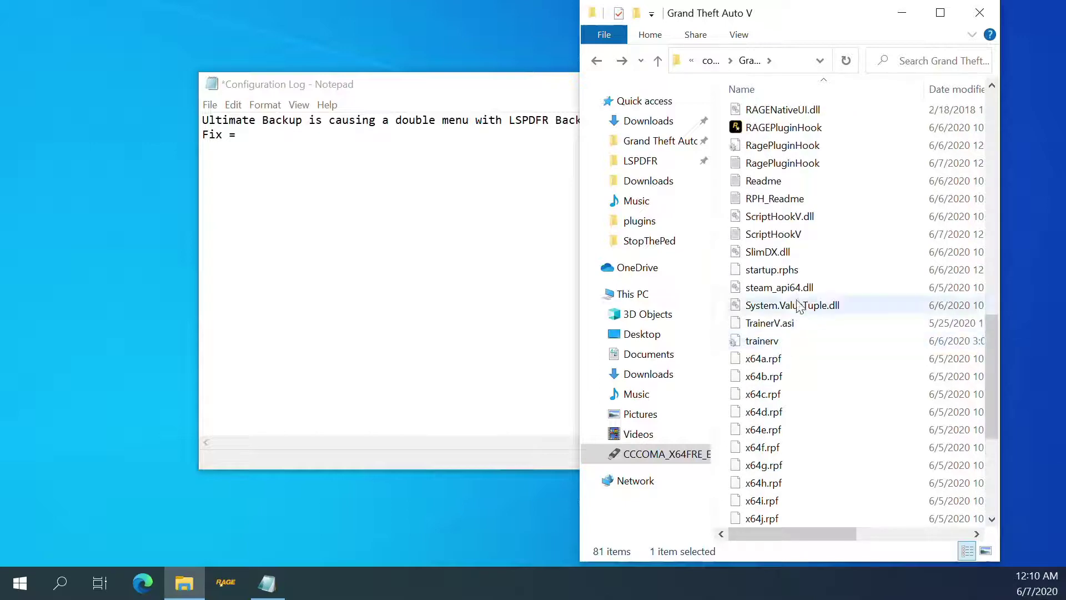
scroll(800, 304, "up", 2)
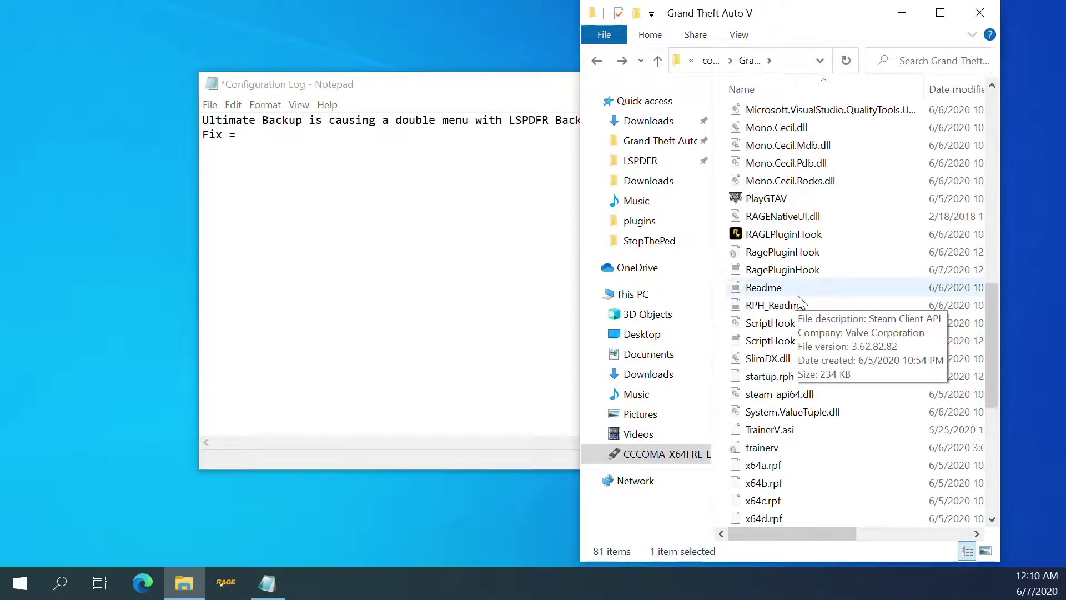
scroll(800, 304, "up", 4)
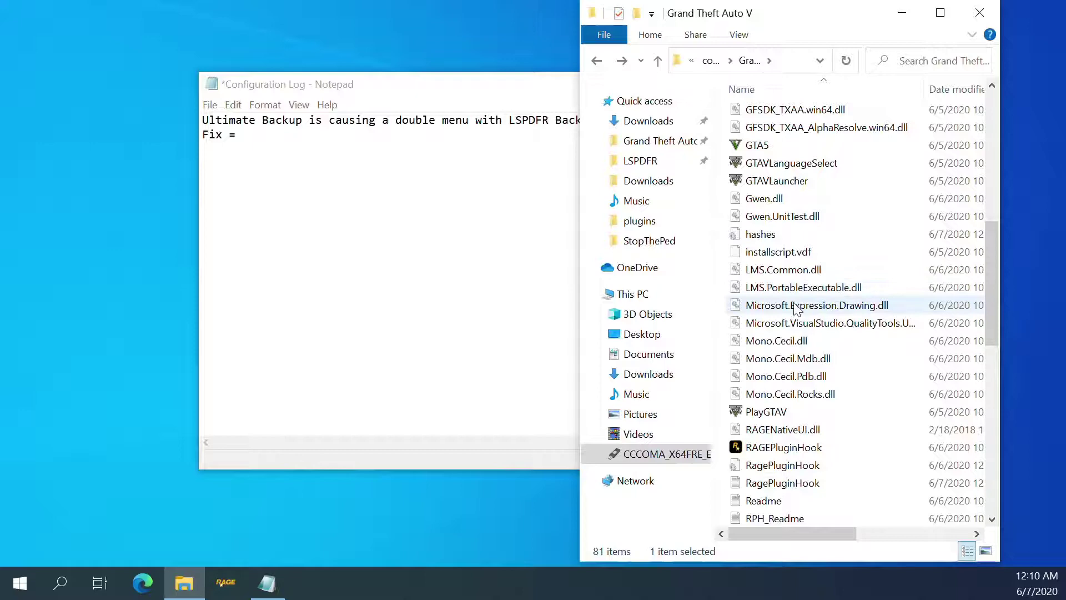
scroll(799, 252, "up", 5)
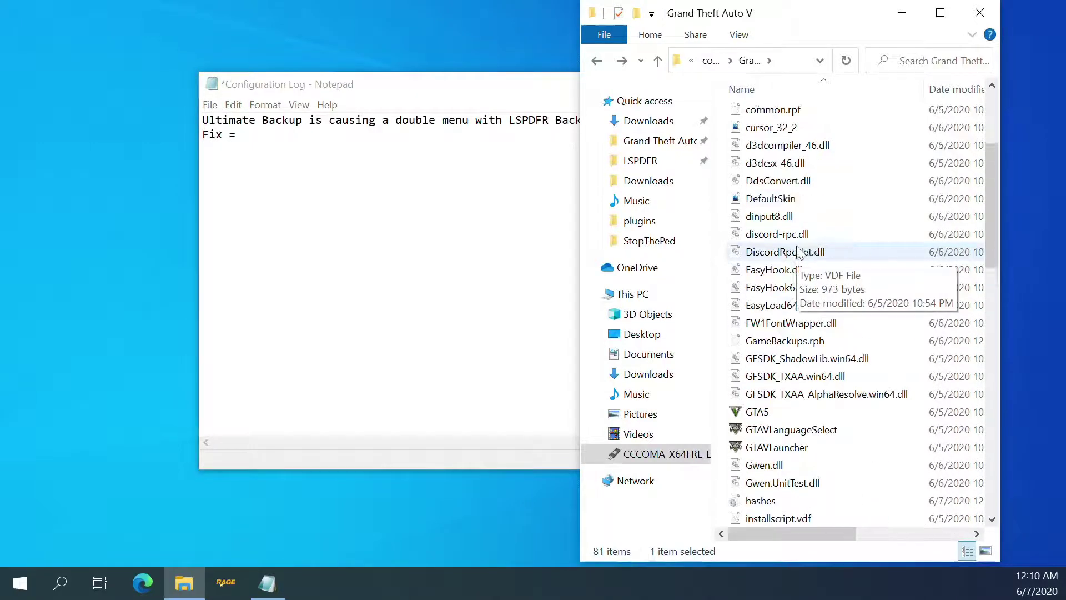
scroll(798, 253, "up", 2)
scroll(799, 253, "up", 2)
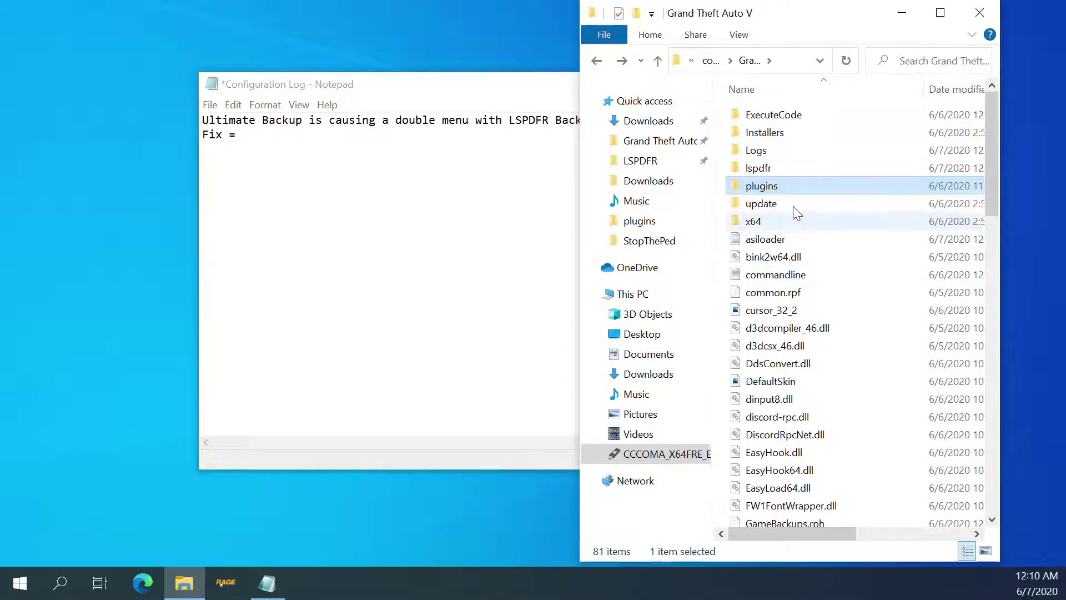
- Inspect LSPD First Response.dll from the plugins folder as text in Notepad, and close it again
double_click(776, 185)
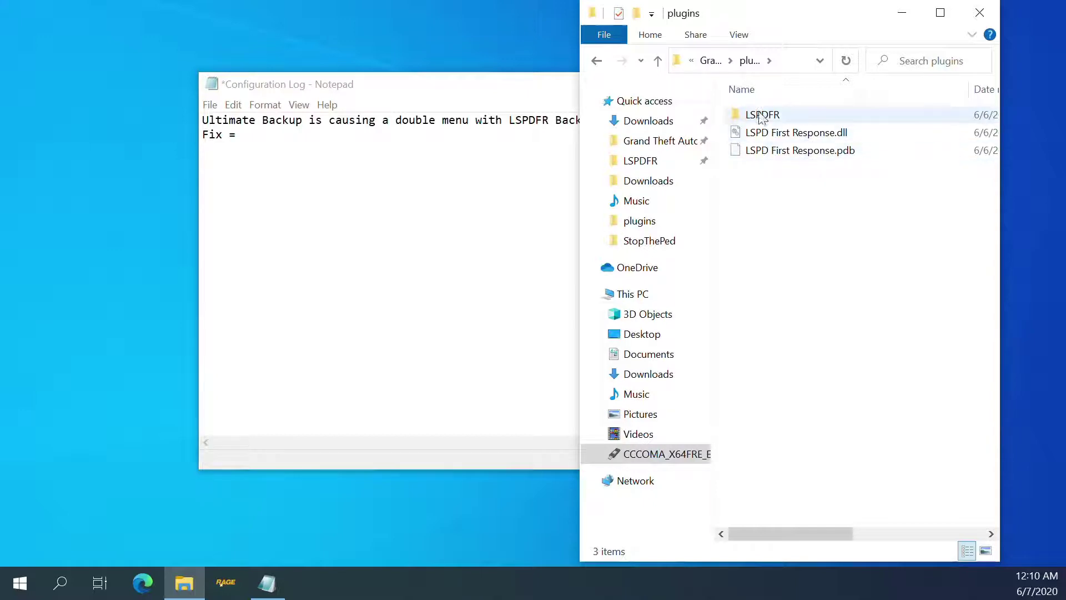
double_click(760, 137)
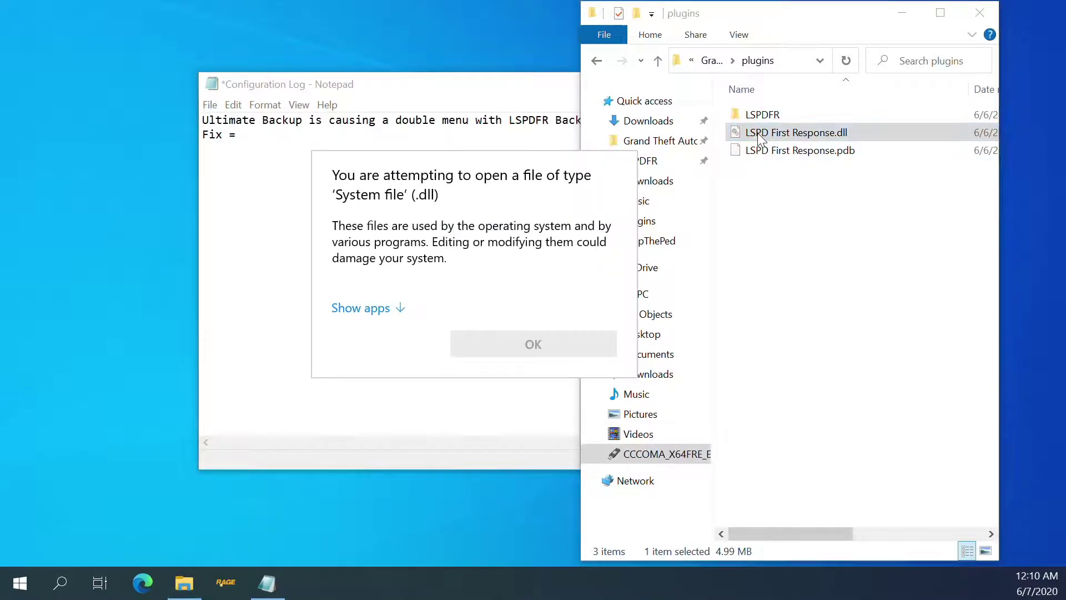
left_click(404, 308)
double_click(405, 296)
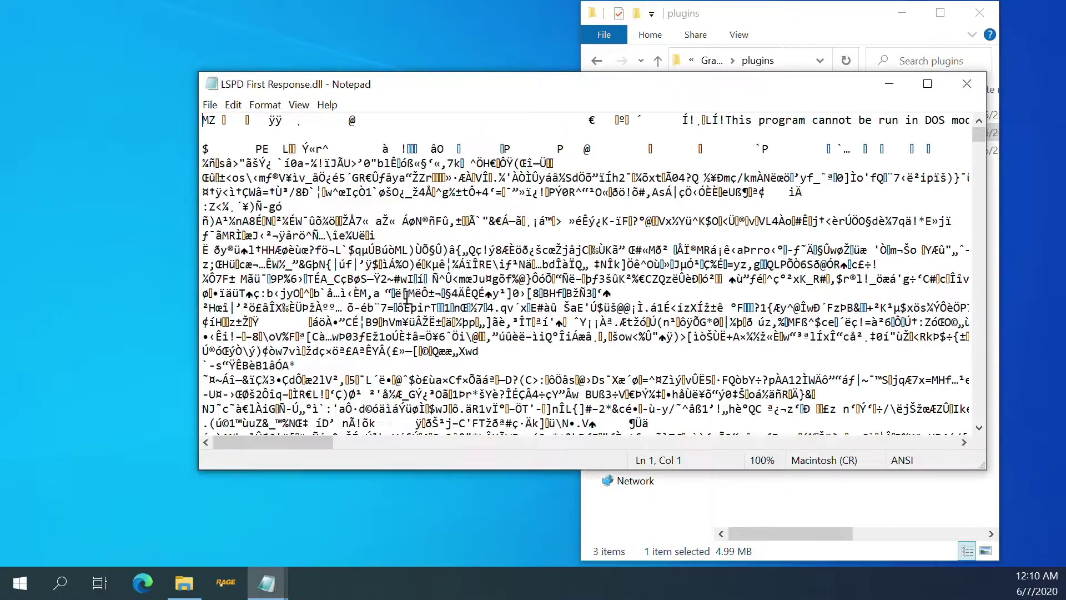
left_click(967, 84)
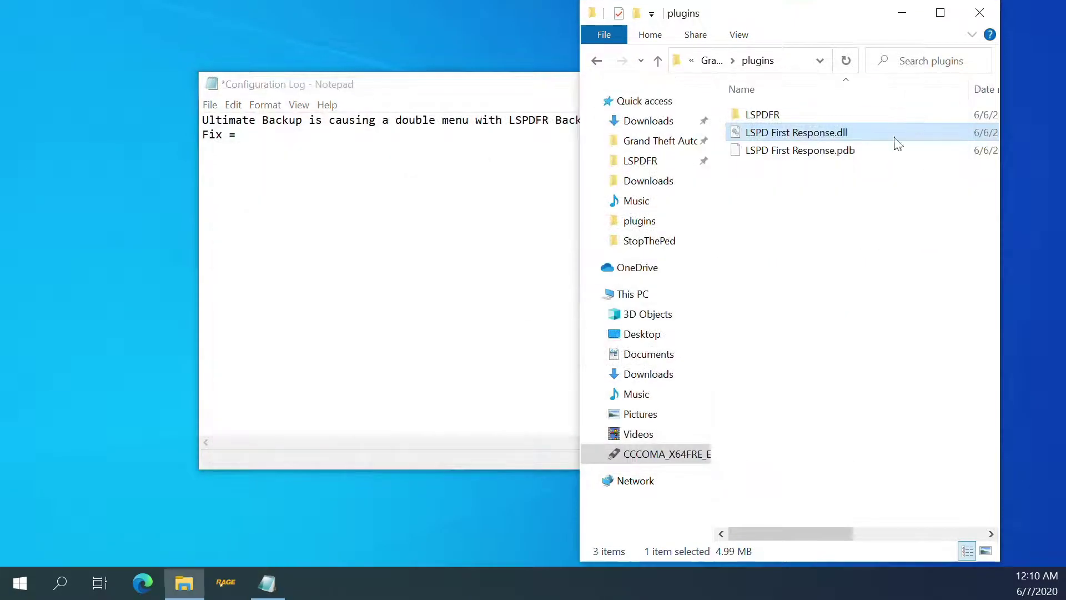
- Inspect LSPD First Response.pdb from the plugins folder as text in Notepad, and close it again
left_click(769, 153)
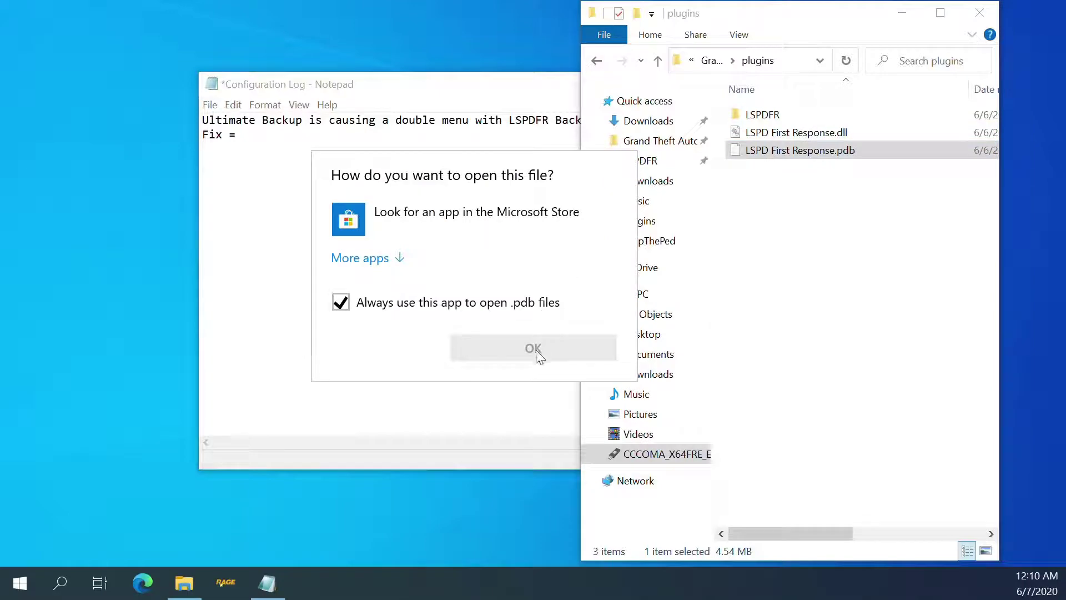
left_click(429, 309)
left_click(364, 260)
double_click(411, 297)
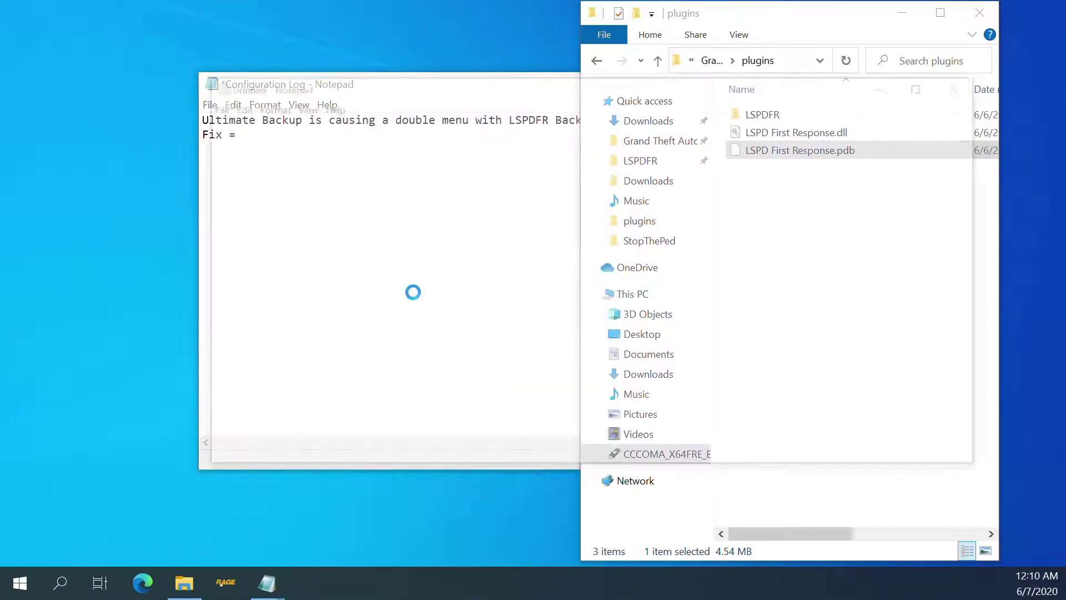
scroll(422, 208, "down", 5)
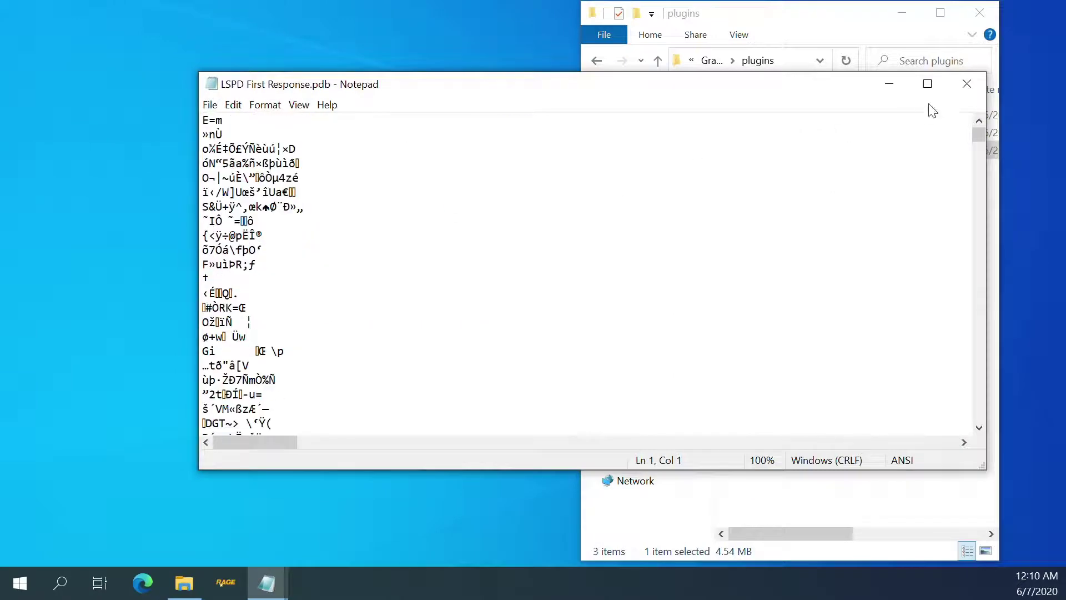
left_click(967, 84)
- Check the LSPDFR folder inside plugins, then open the keys file from the lspdfr folder in the Grand Theft Auto V main folder
double_click(761, 114)
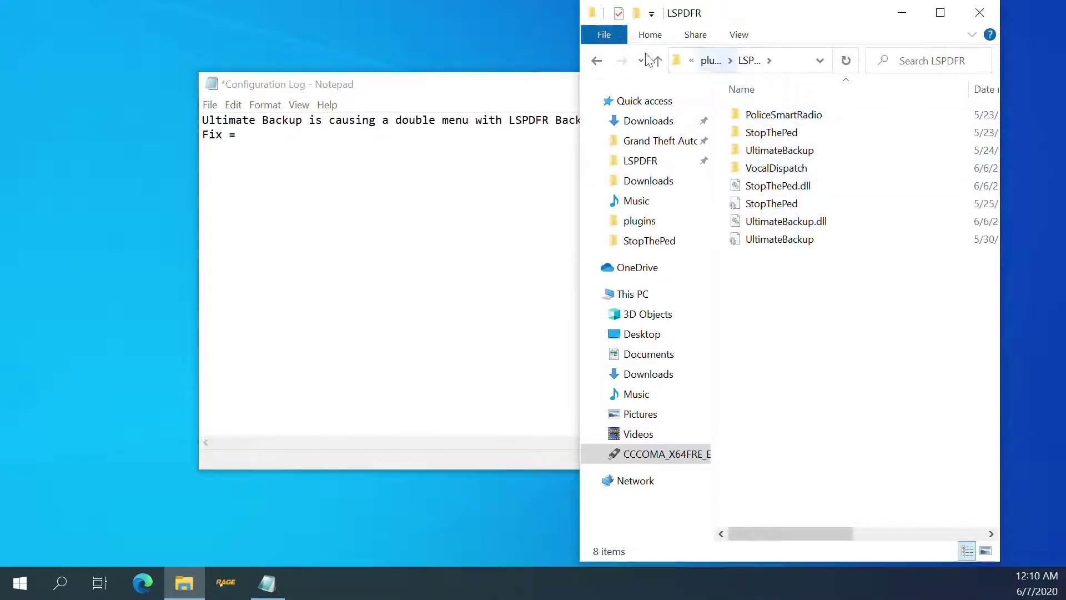
left_click(598, 61)
left_click(598, 61)
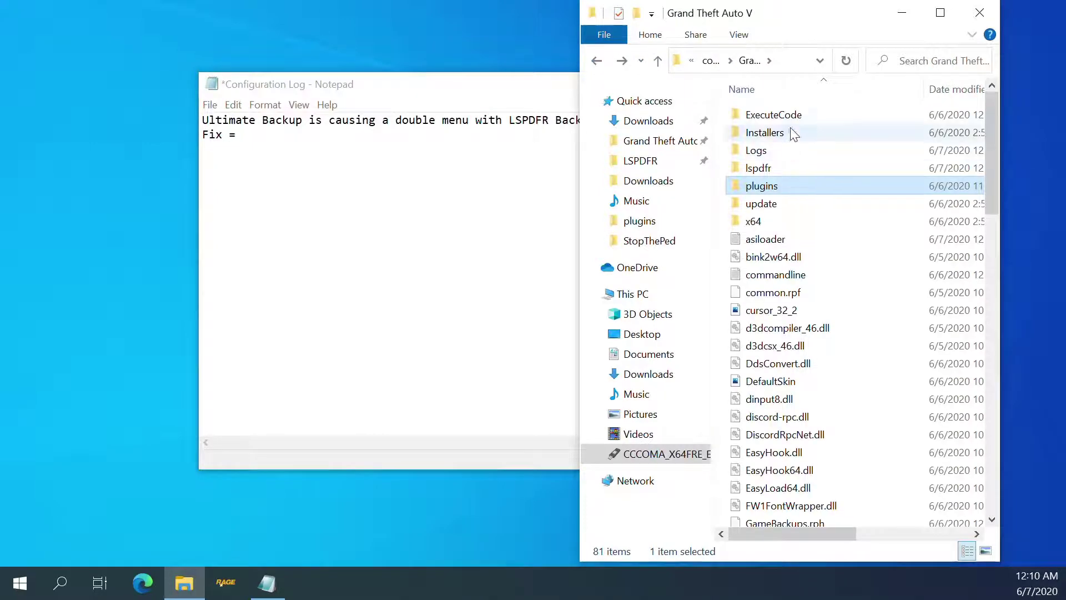
double_click(775, 170)
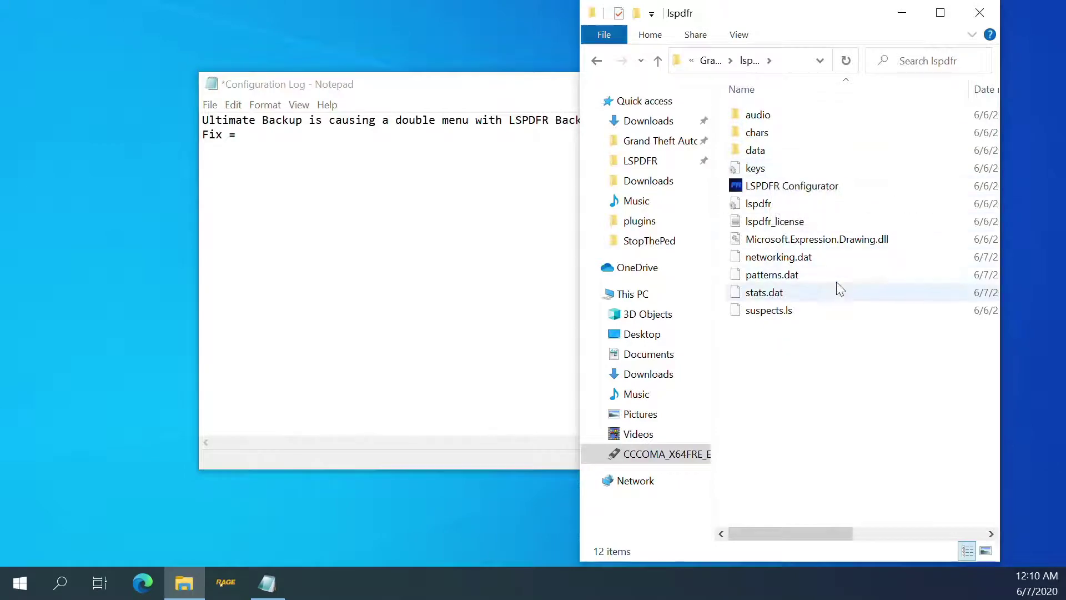
double_click(765, 170)
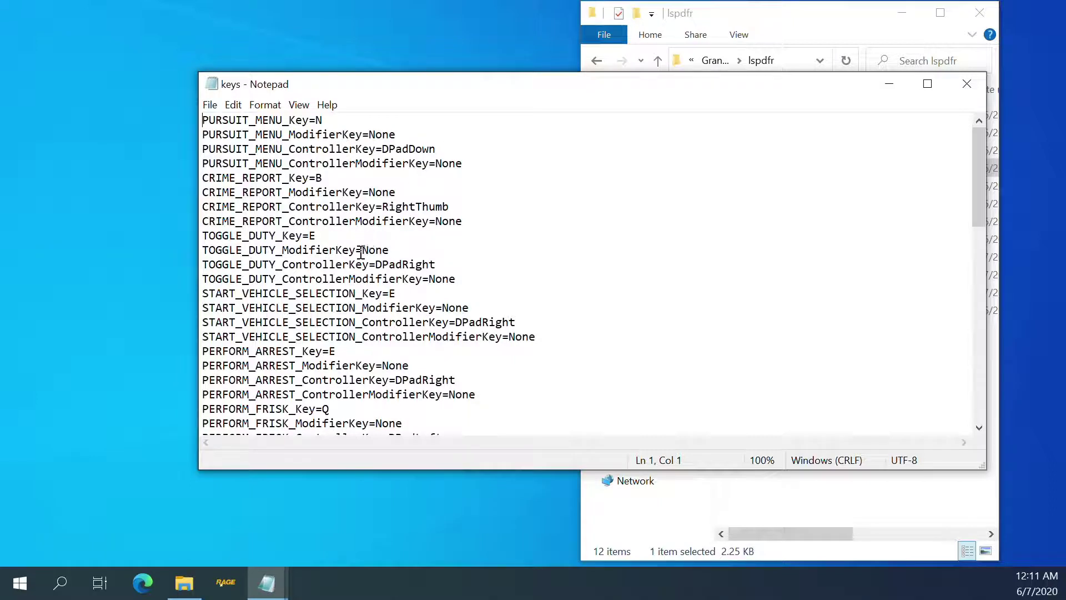
- Set STOP_PEDS_Key to None in the keys file, reusing the value copied from the STOP_PEDS_ModifierKey line
scroll(376, 234, "down", 5)
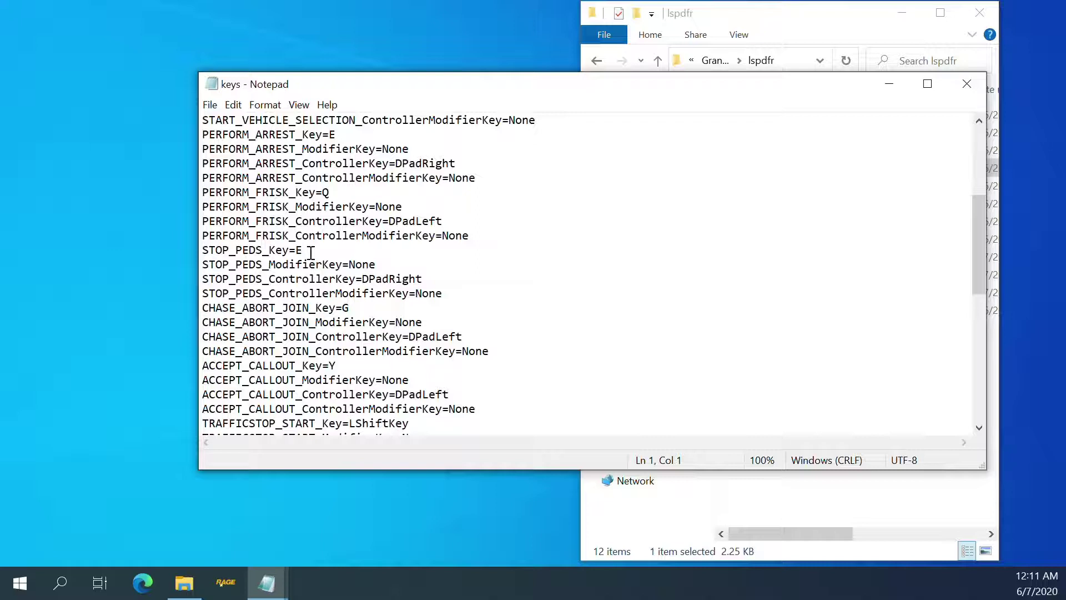
left_click(311, 252)
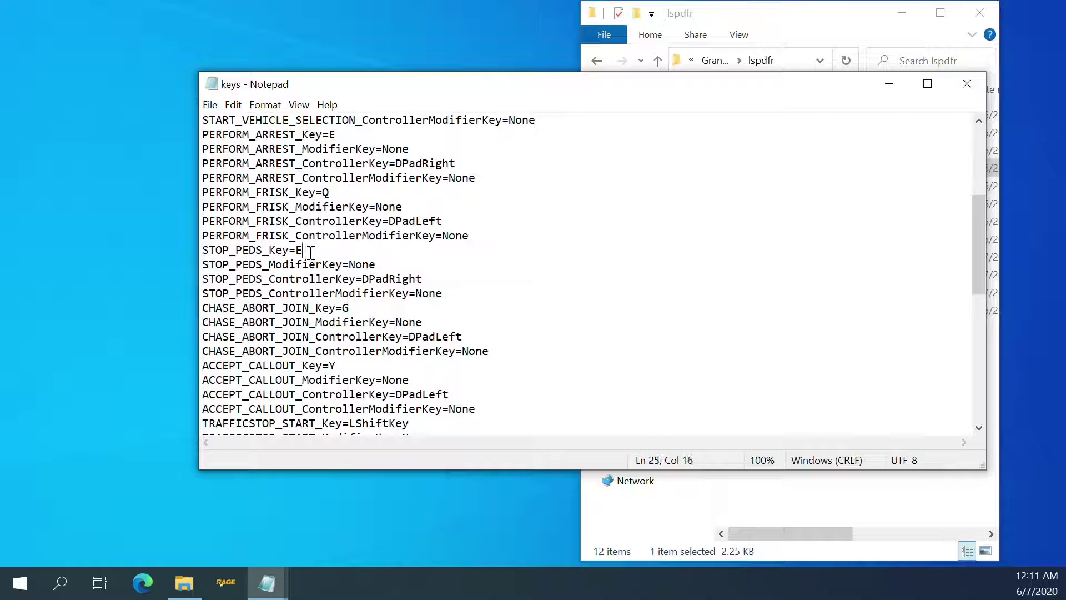
left_click(377, 265)
left_click_drag(377, 265, 350, 265)
right_click(361, 268)
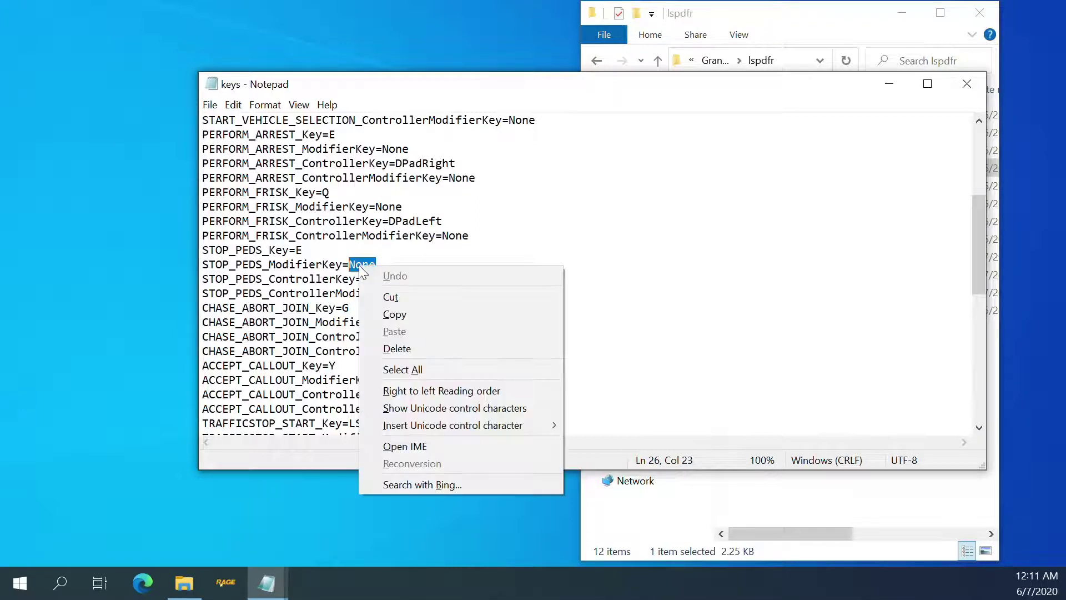
left_click(412, 311)
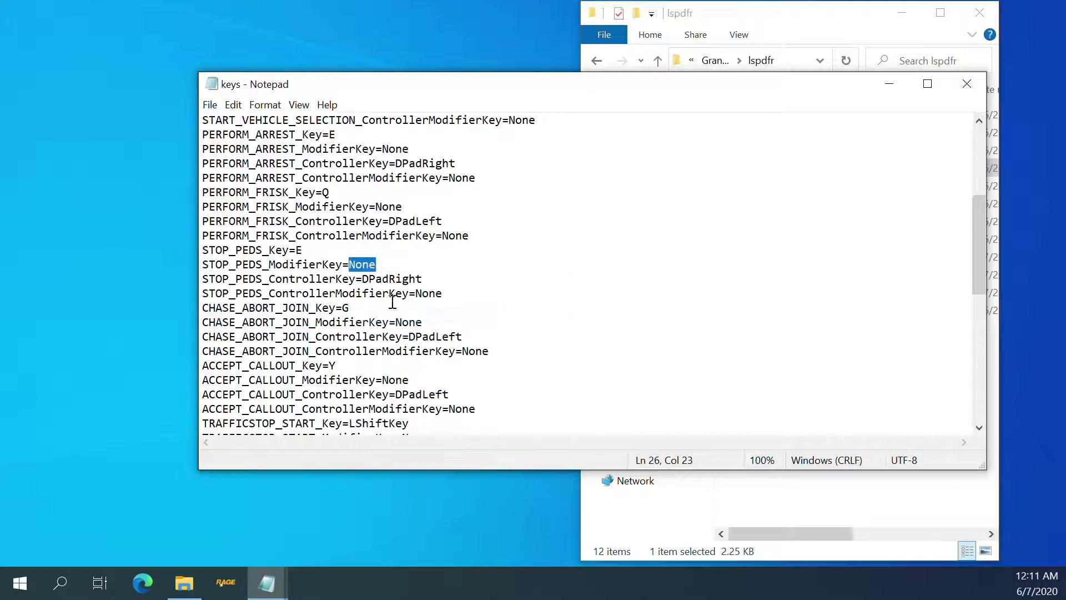
left_click(305, 251)
key("BackSpace")
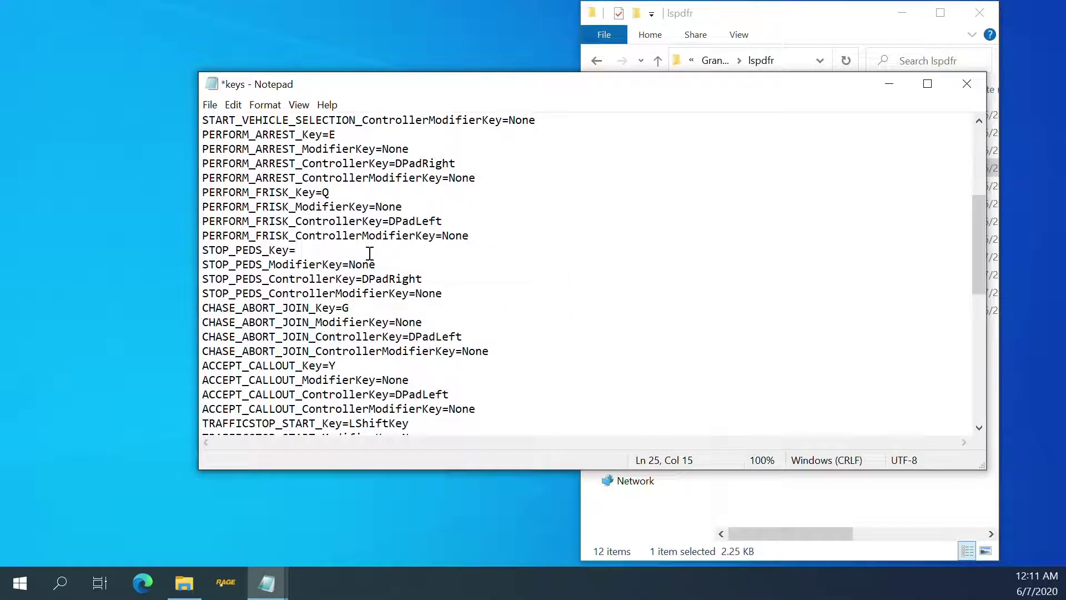
key("ctrl+v")
- Bring up the Configuration Log note and offset its window so that both it and the keys file stay within reach
left_click(274, 581)
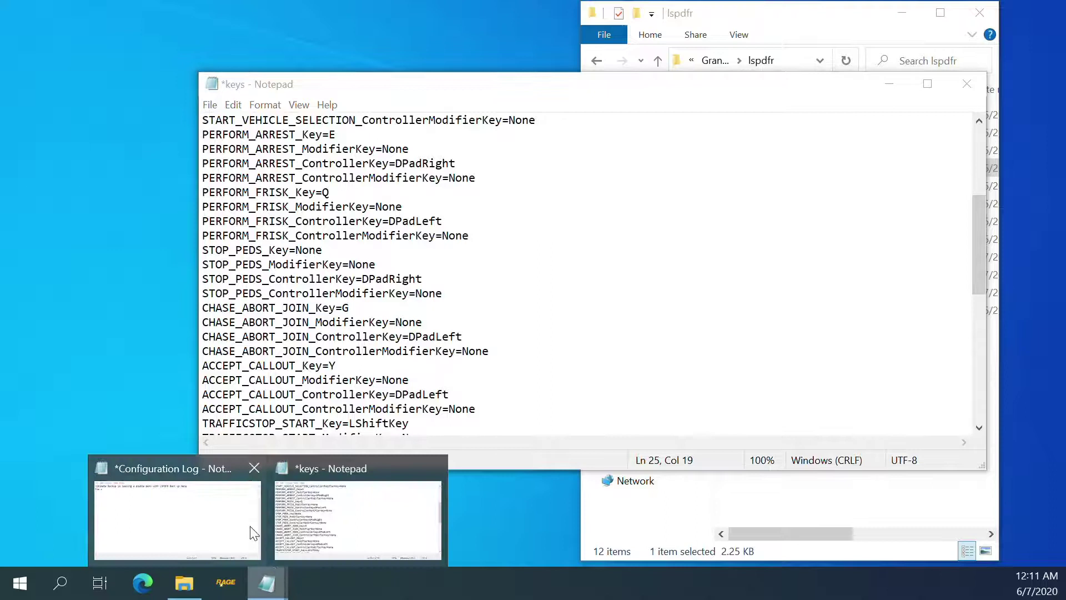
left_click(233, 528)
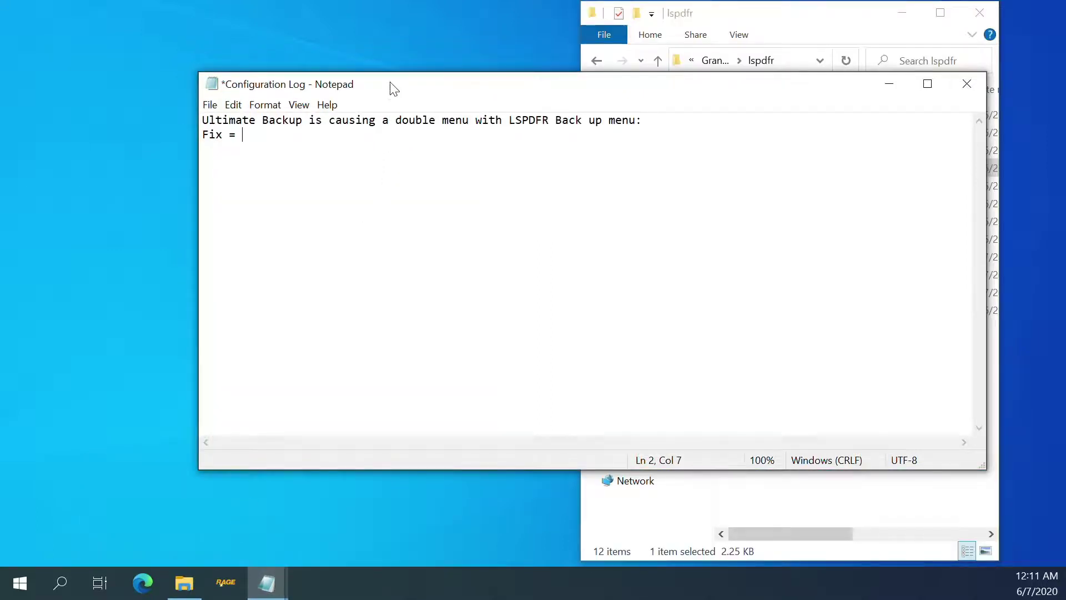
left_click_drag(392, 83, 466, 144)
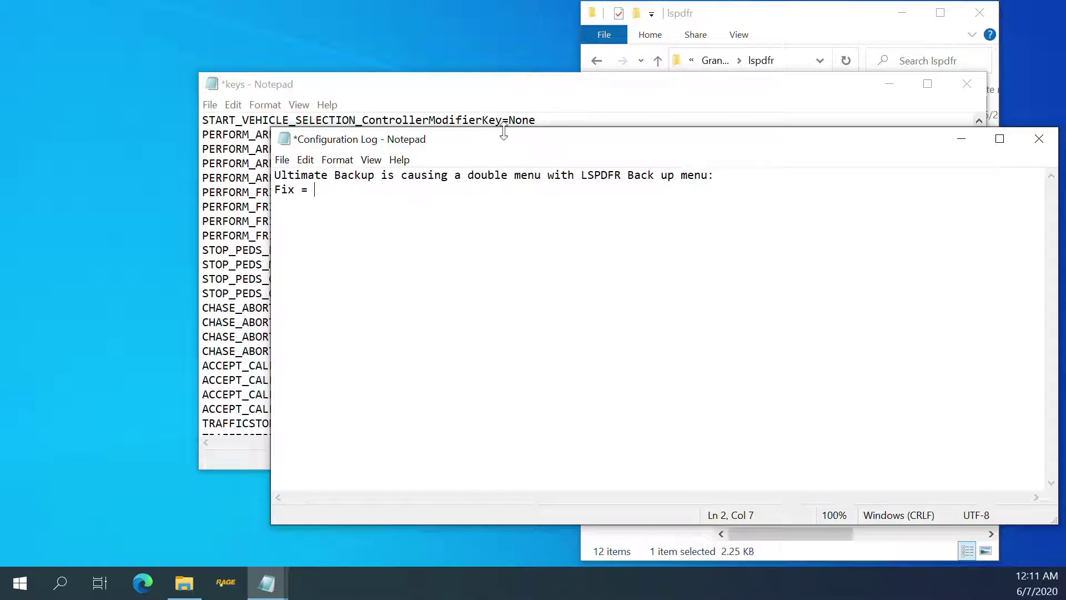
left_click(417, 84)
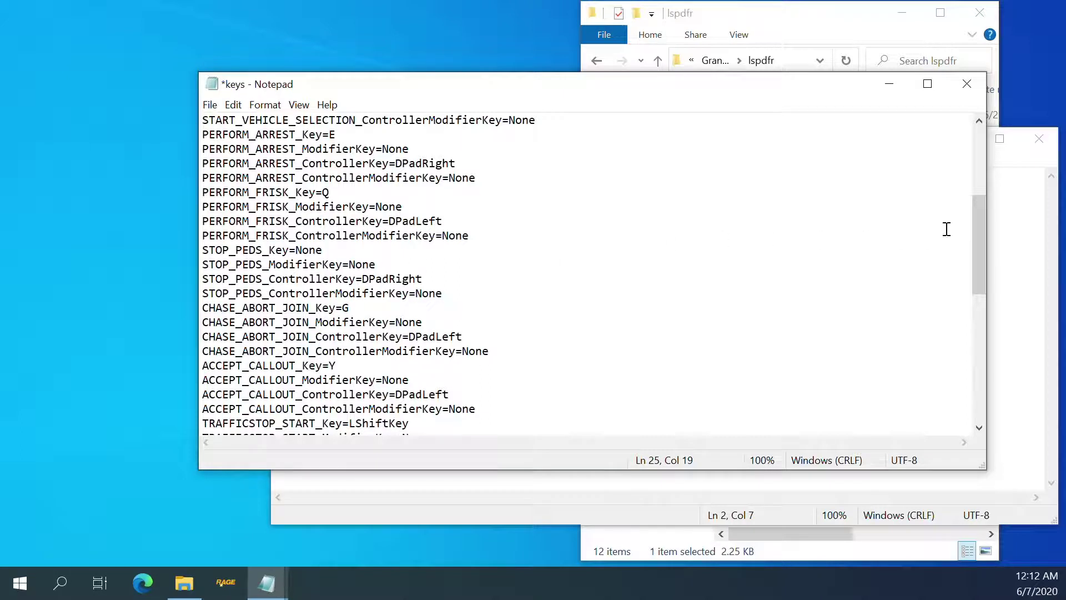
left_click(1022, 188)
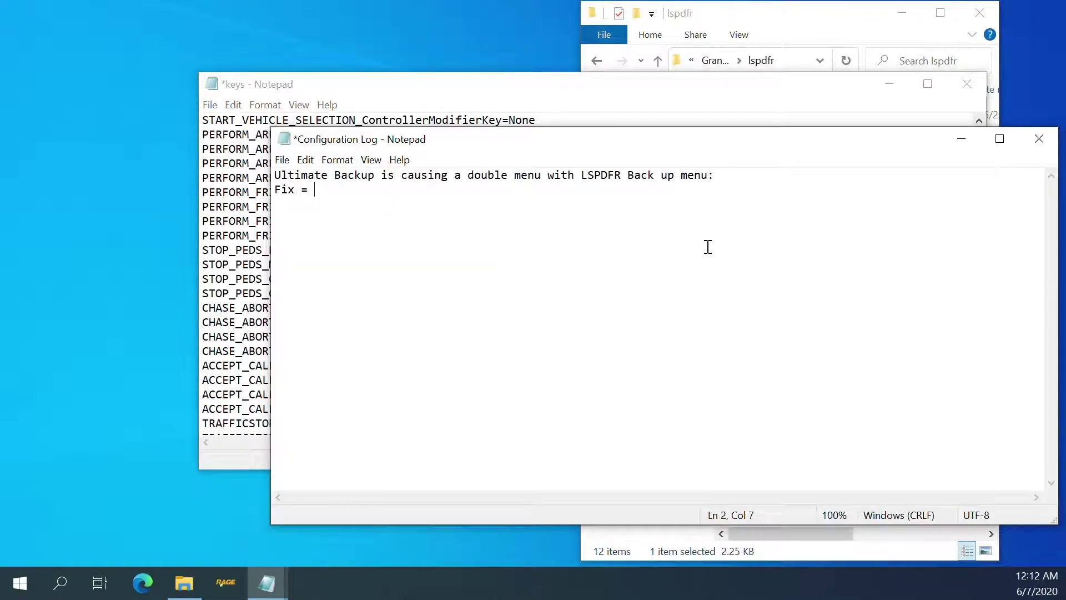
- Add a new entry below the first fix, separated by a blank line, reading "Stop The Ped features replacing standard LSPDFR features:"
key("Return")
key("Return")
type("Stop The BP")
key("BackSpace")
key("BackSpace")
type("Ped features ep")
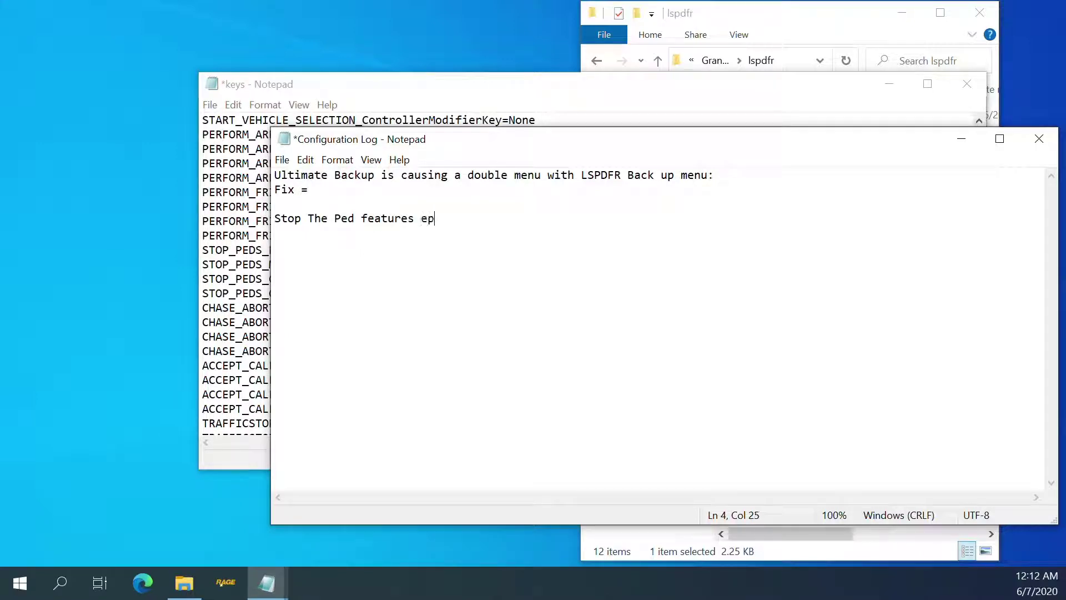
key("BackSpace")
key("BackSpace")
type("replacing ")
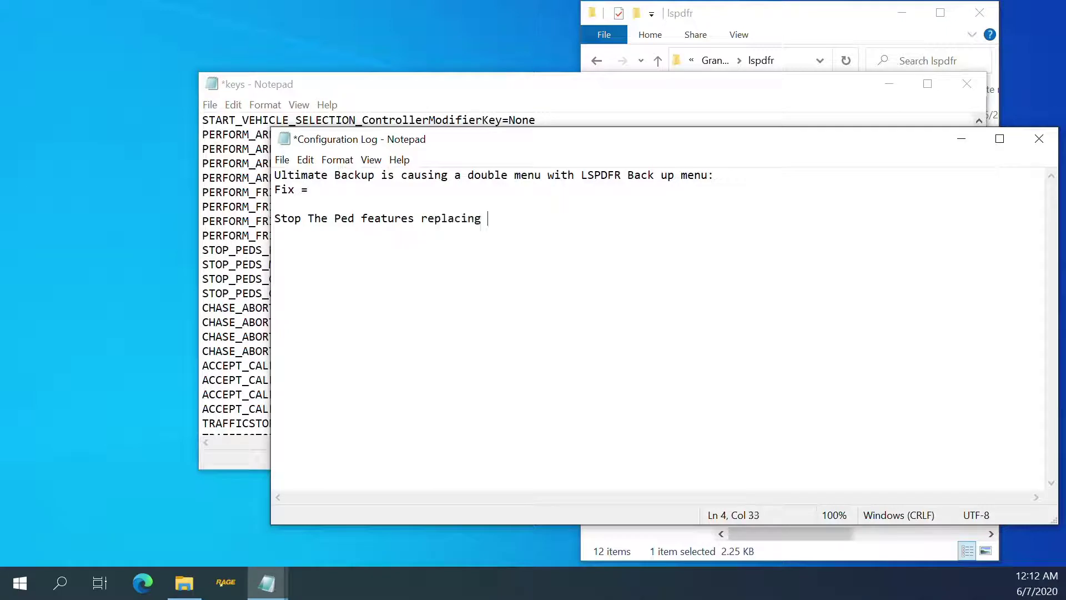
type("standard")
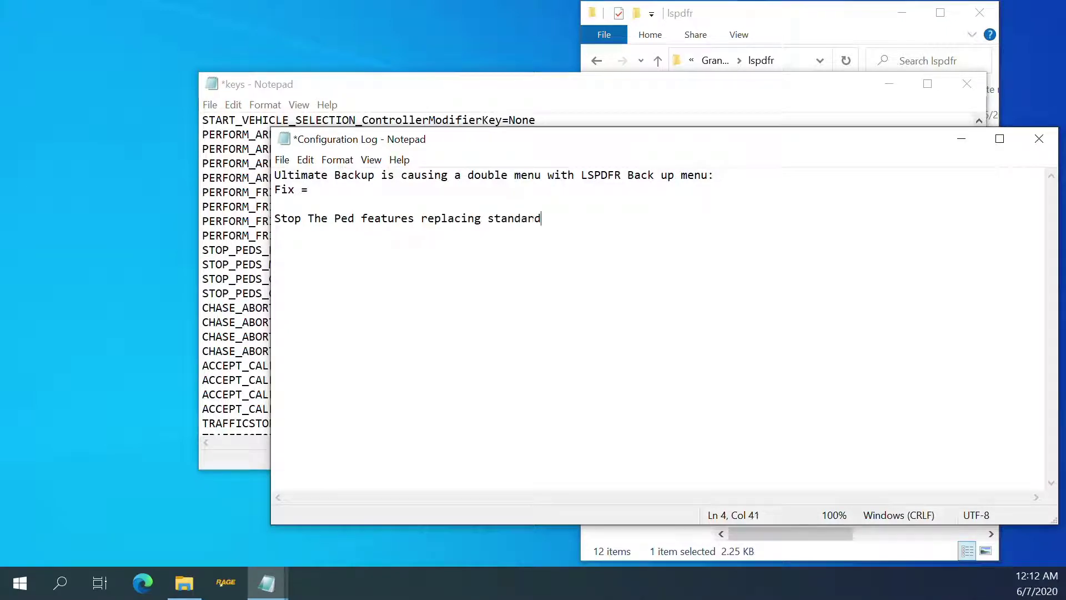
type(" LSPDF")
type("R")
type(" features")
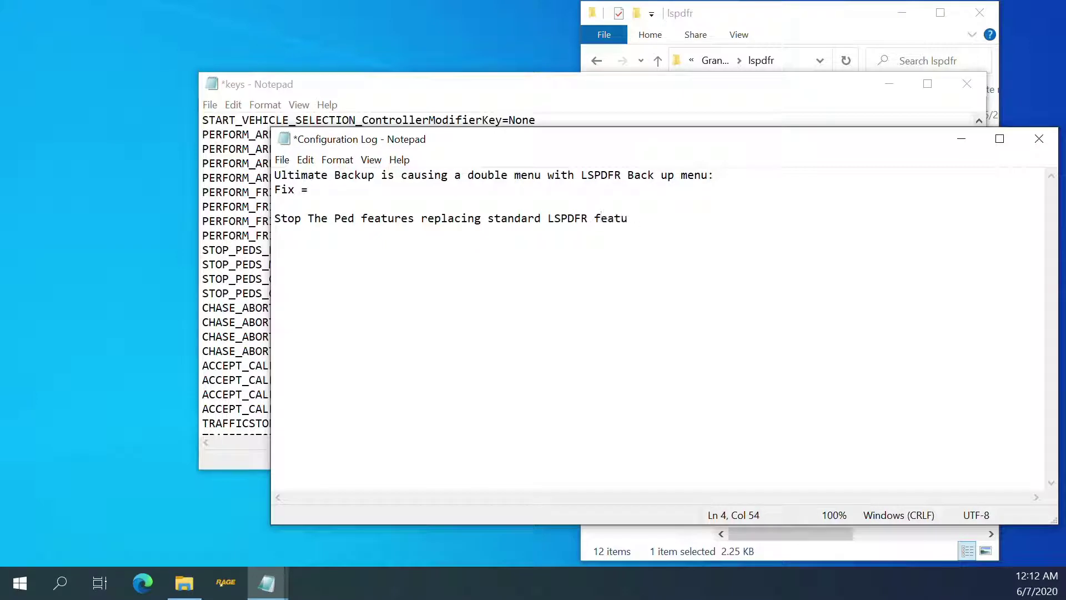
type(":")
- Add the line "Fix = lspdfr/keys.ini" under the Stop The Ped entry and start a new line below it
key("Return")
type("Fix ")
type("= ")
type("lsp")
key("BackSpace")
type("pdfr/")
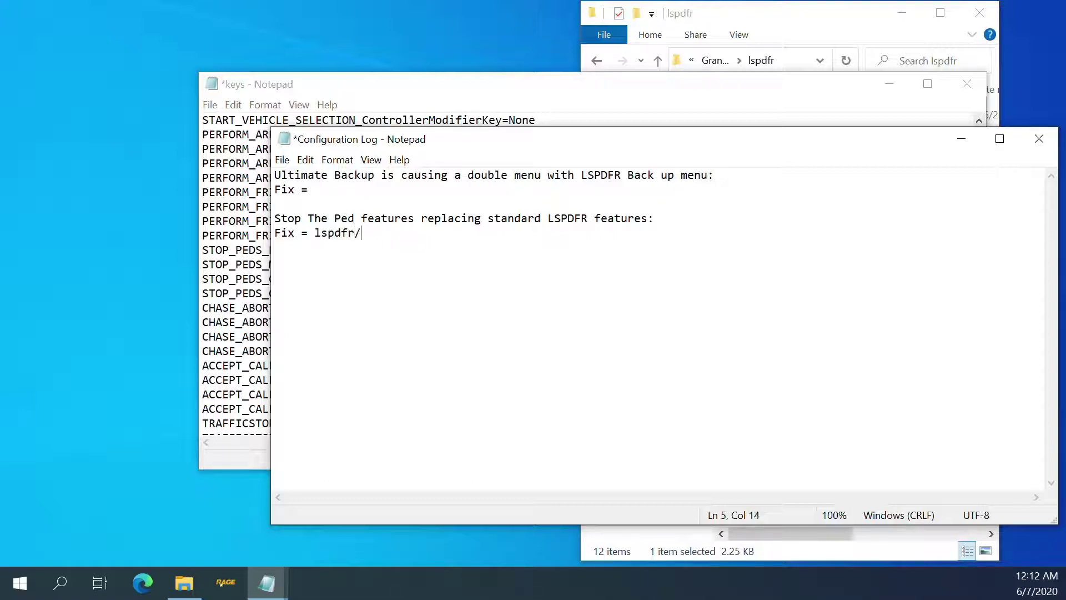
type("keys.ini")
key("Return")
- Copy the line STOP_PEDS_Key=None from the keys file into the Configuration Log below the keys.ini fix line
left_click(243, 253)
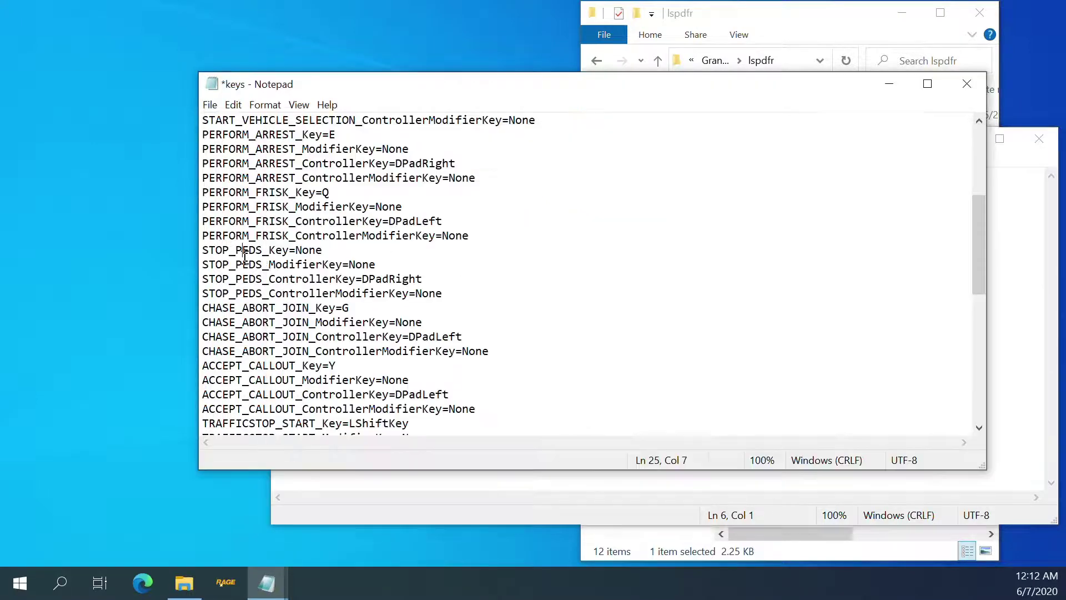
left_click_drag(350, 252, 202, 252)
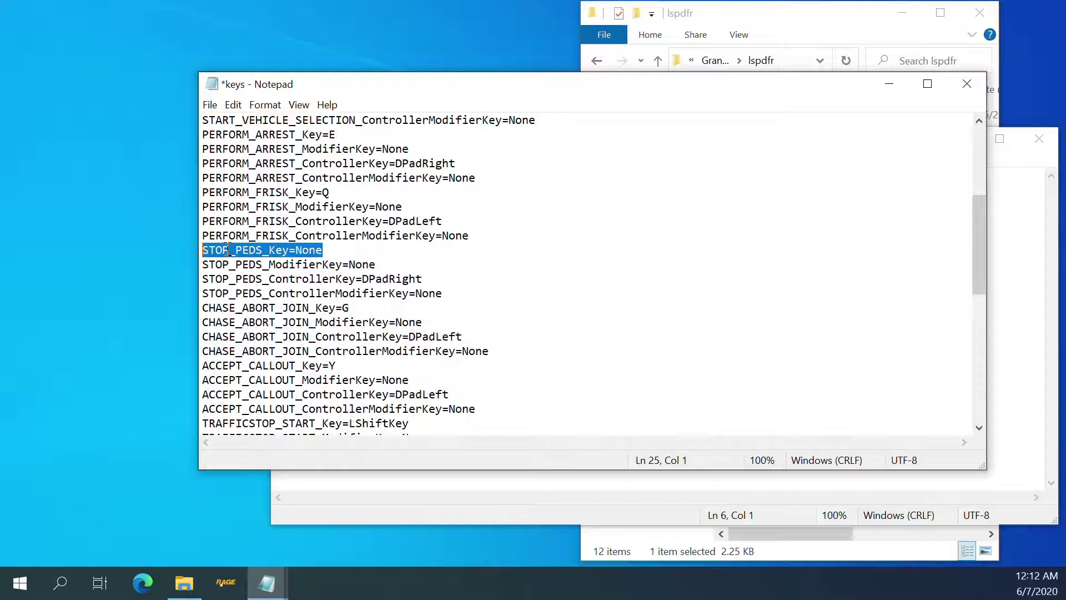
right_click(227, 250)
left_click(301, 299)
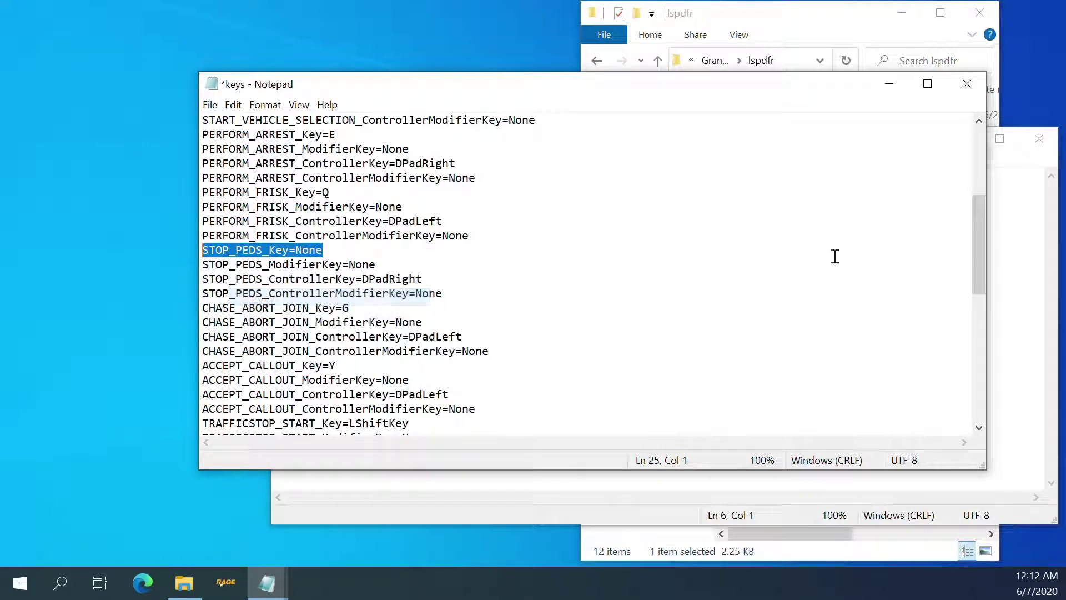
left_click(623, 477)
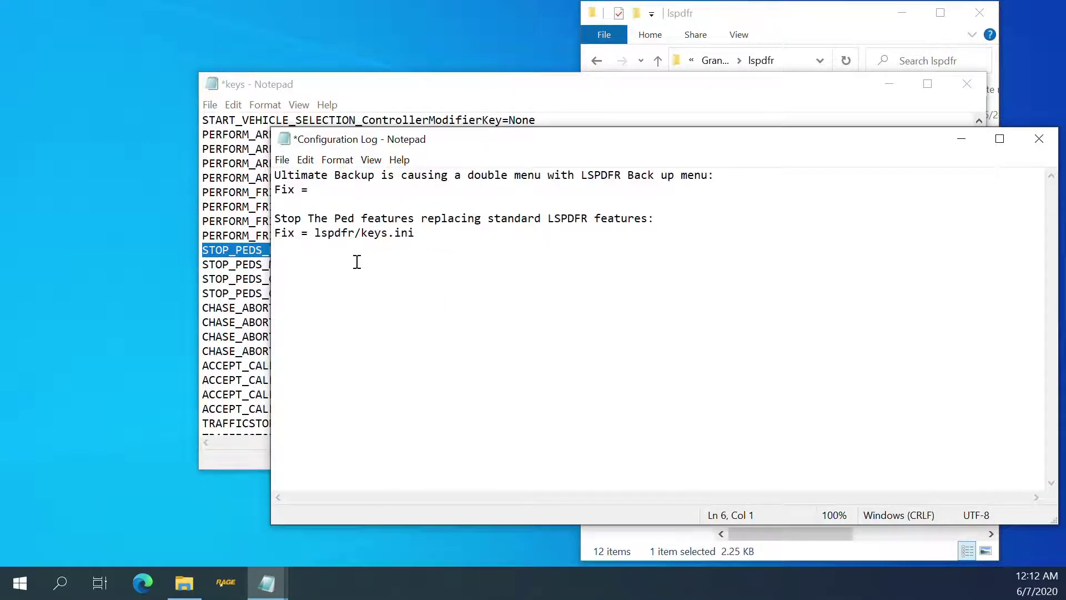
key("ctrl+v")
- Look through the remaining key bindings in the keys file, from the traffic stop entries to the backup menu and siren entries
left_click(228, 265)
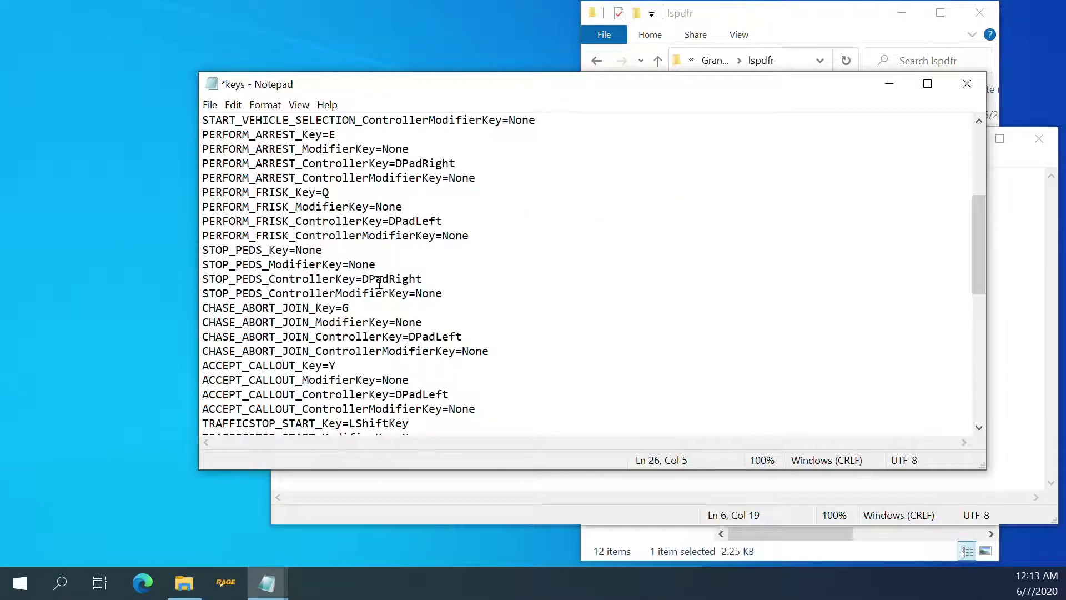
scroll(379, 286, "down", 1)
scroll(380, 286, "down", 1)
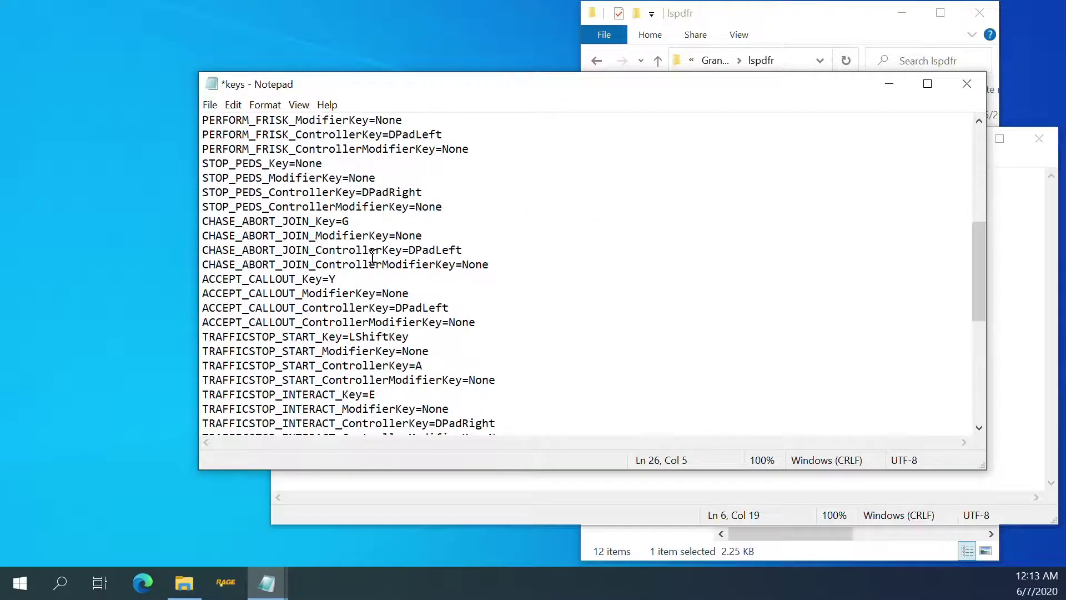
scroll(373, 256, "down", 1)
scroll(373, 256, "down", 1)
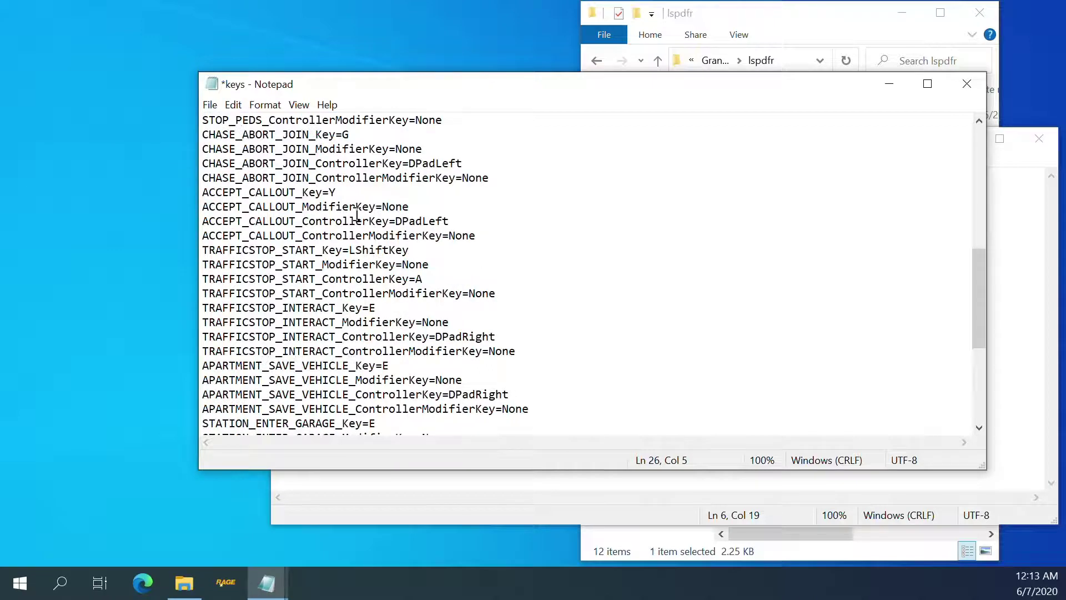
scroll(374, 271, "down", 1)
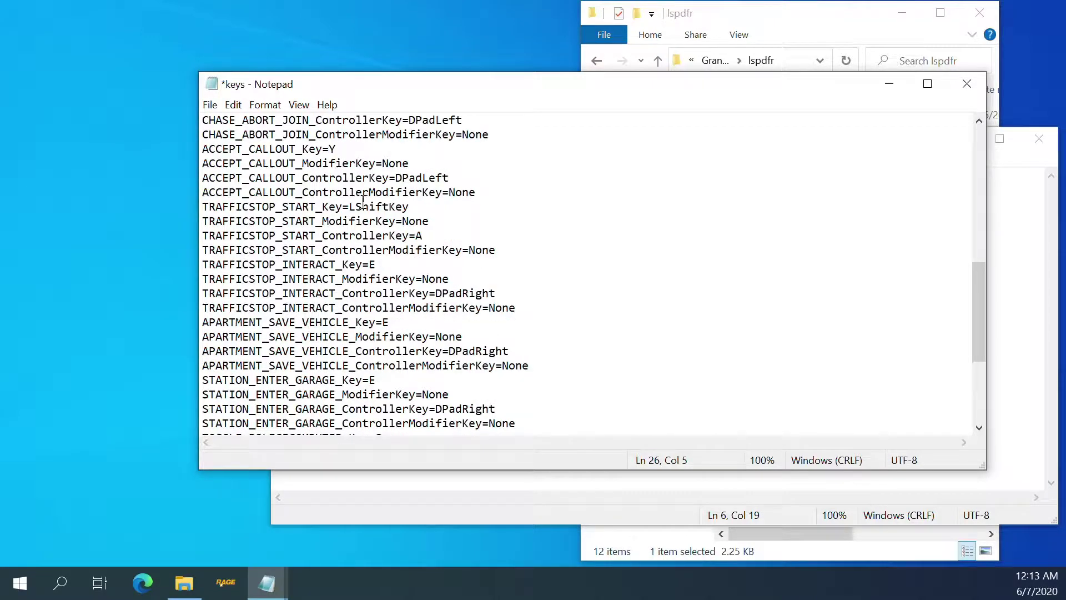
scroll(371, 228, "down", 1)
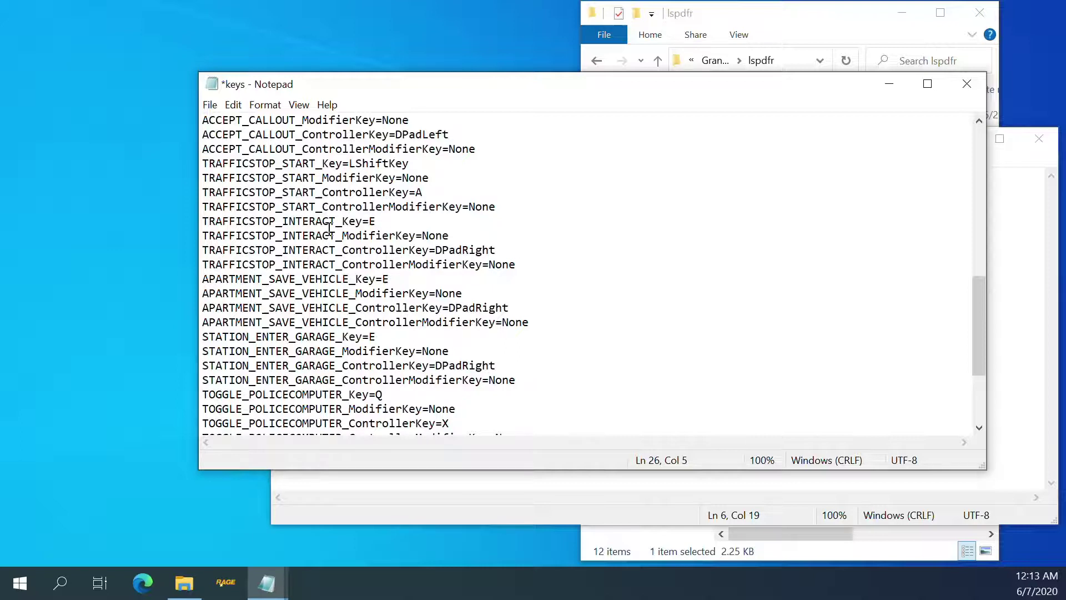
scroll(287, 253, "down", 1)
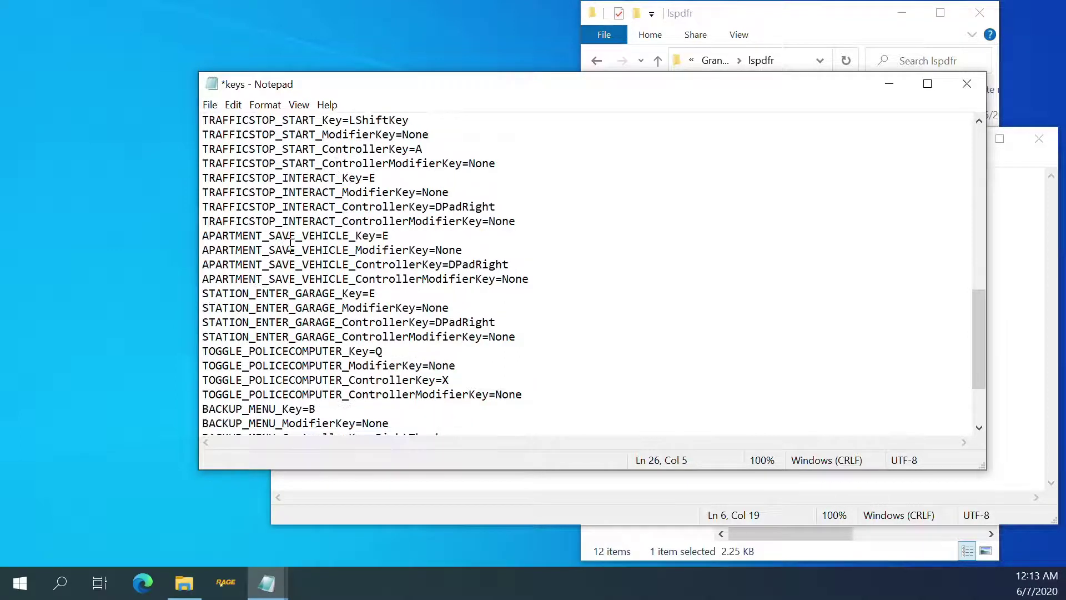
scroll(300, 198, "down", 1)
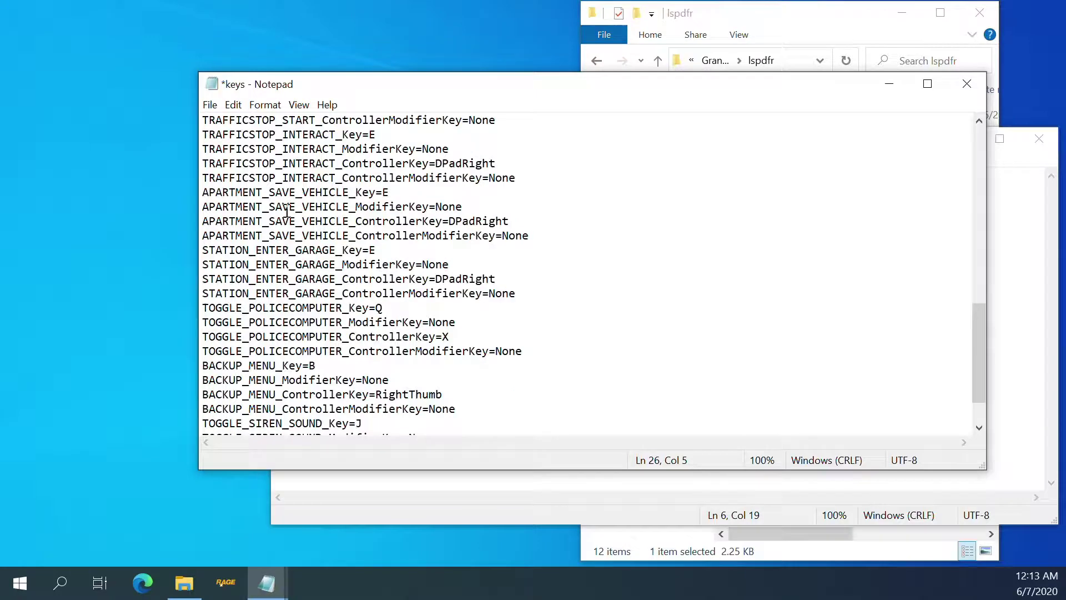
scroll(287, 211, "up", 4)
scroll(277, 238, "down", 2)
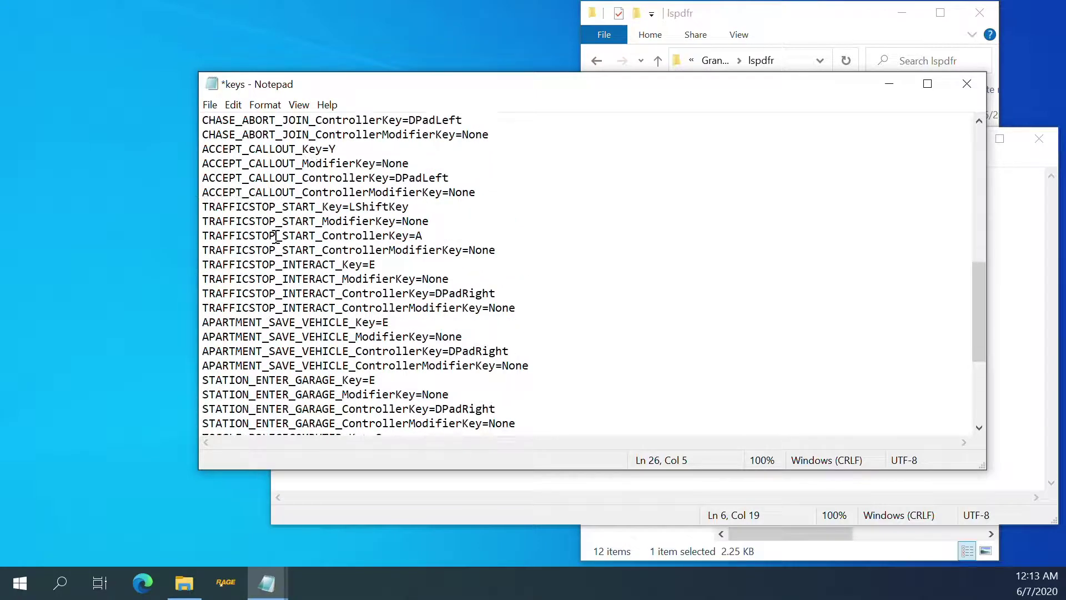
scroll(277, 237, "down", 4)
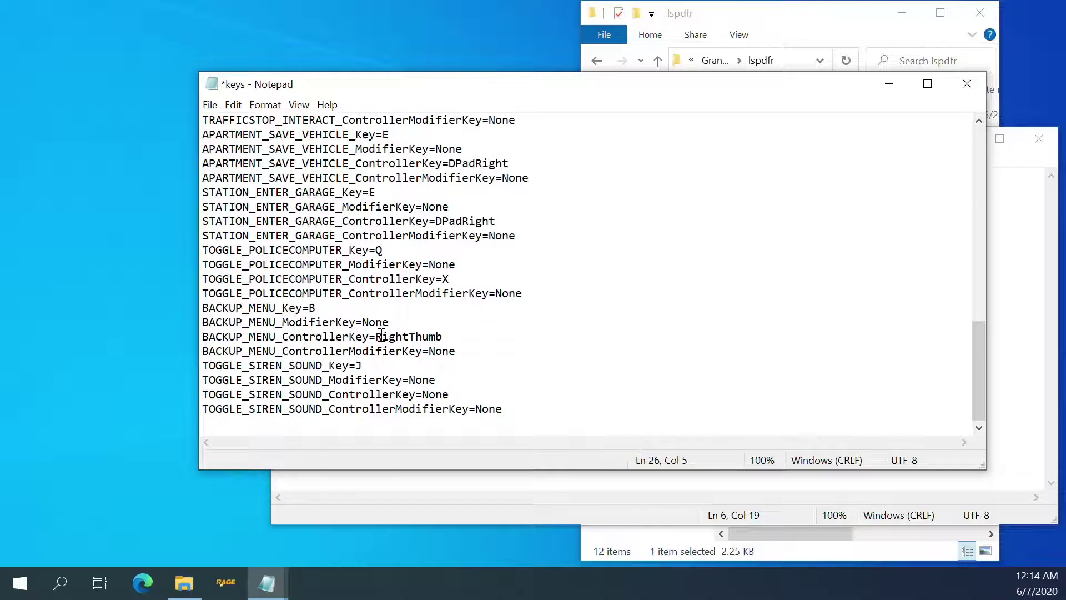
- Set BACKUP_MENU_Key to None in the keys file, reusing the None value from the modifier line below it
scroll(381, 336, "up", 15)
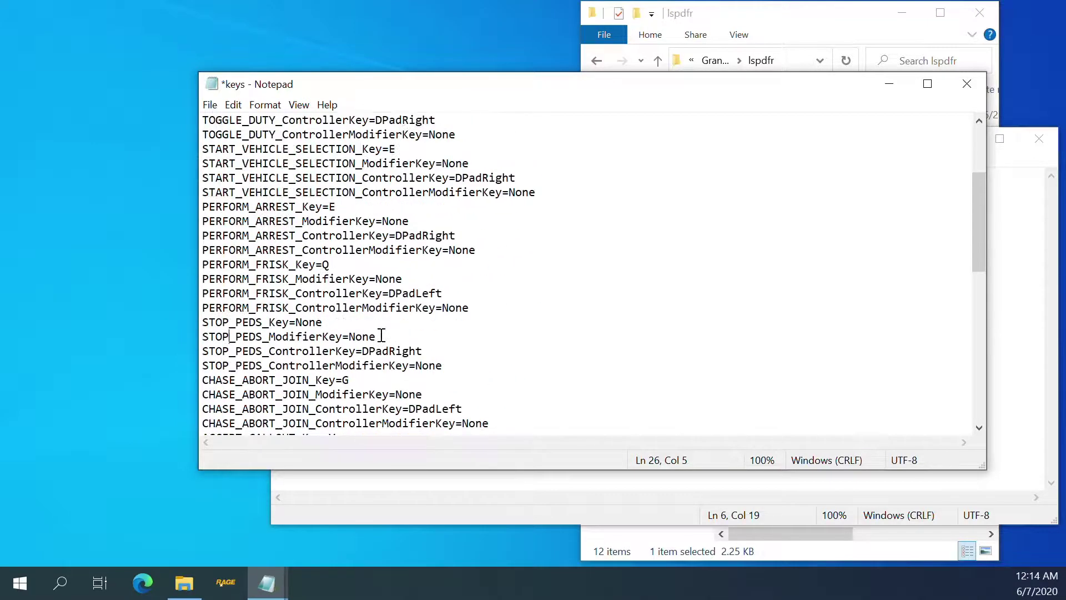
scroll(381, 336, "down", 16)
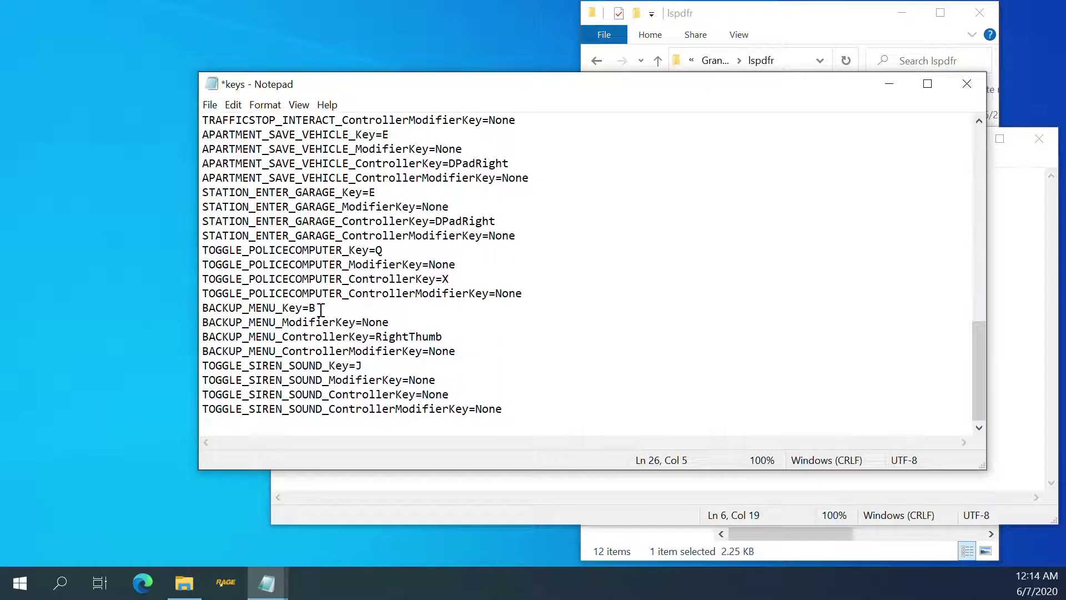
left_click(377, 323)
left_click_drag(395, 323, 361, 324)
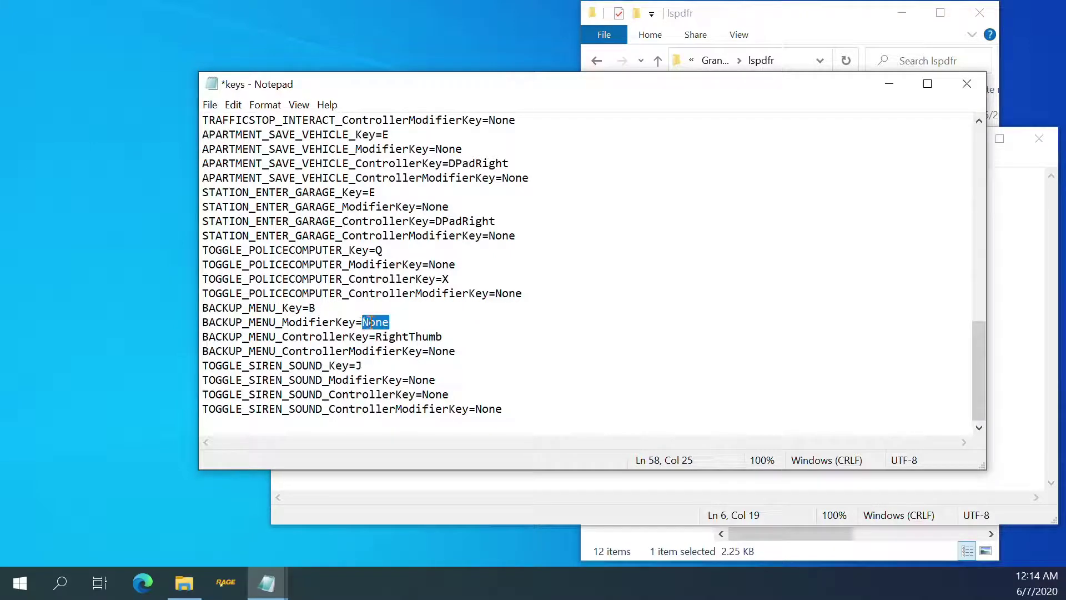
right_click(371, 323)
left_click(405, 370)
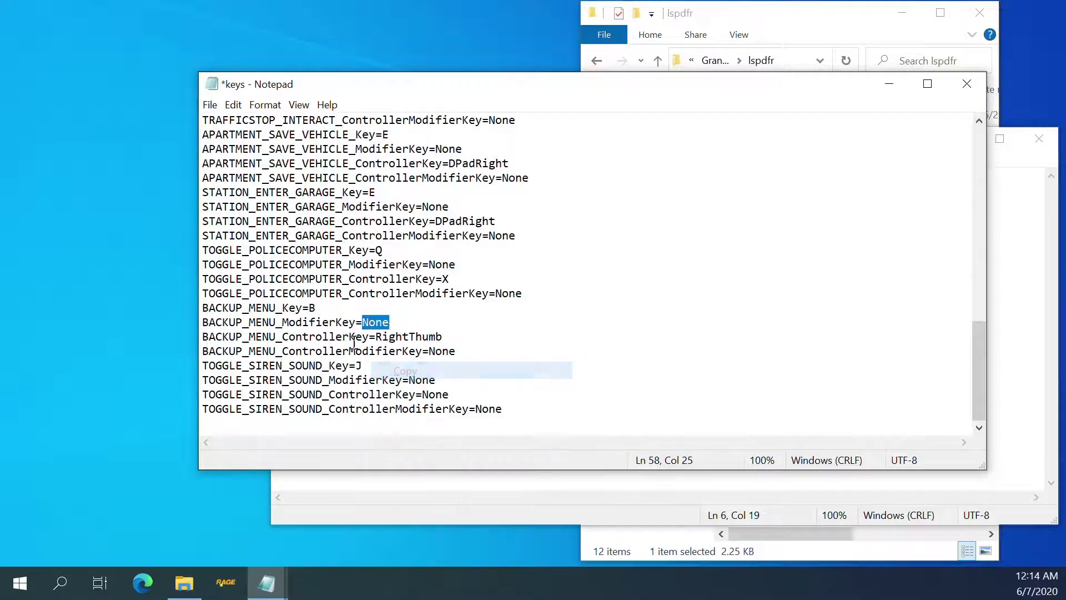
left_click(318, 308)
key("BackSpace")
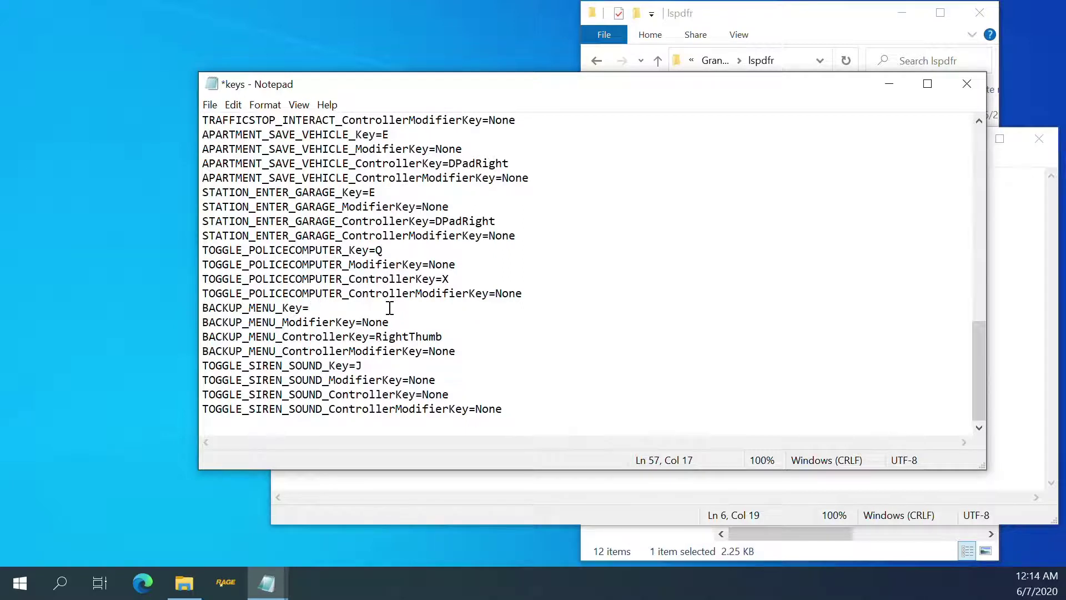
key("ctrl+v")
- Copy the line BACKUP_MENU_Key=None from the keys file into the Configuration Log on a new line below the Ultimate Backup fix line
left_click_drag(343, 306, 200, 309)
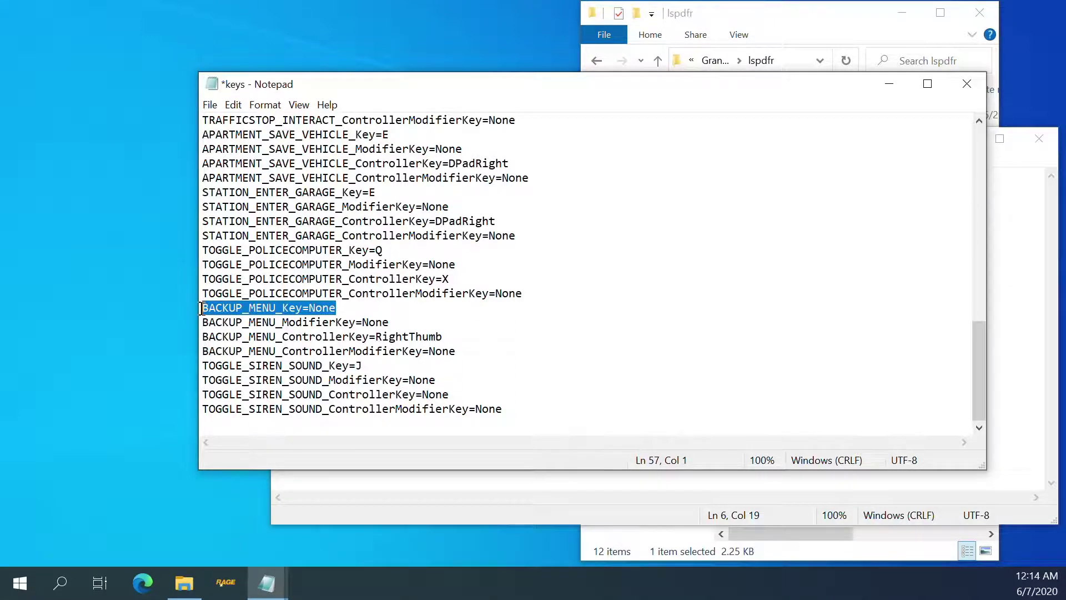
left_click(593, 496)
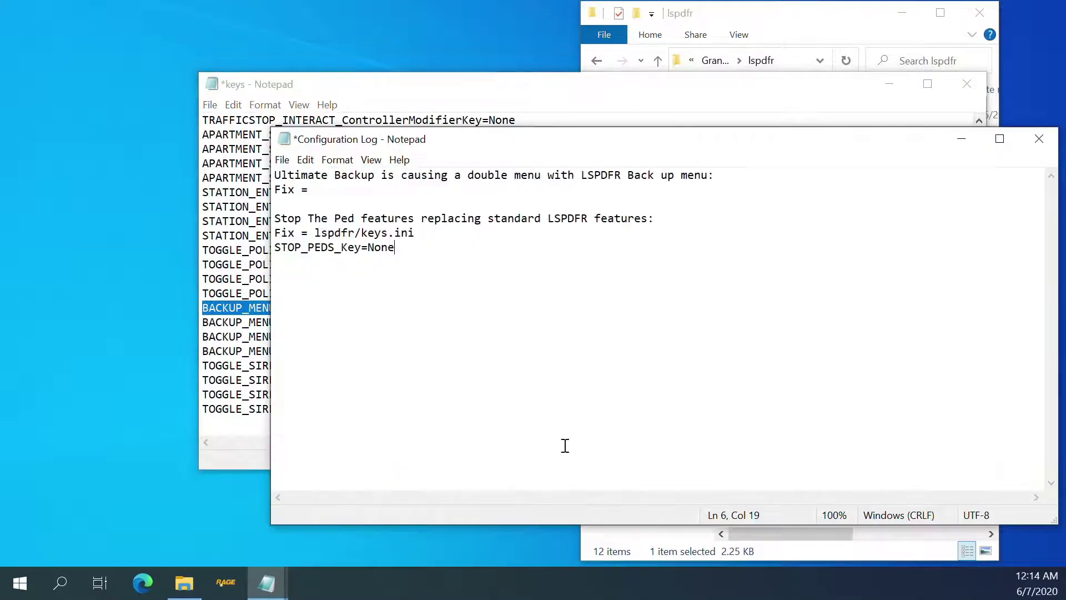
left_click(345, 192)
key("Return")
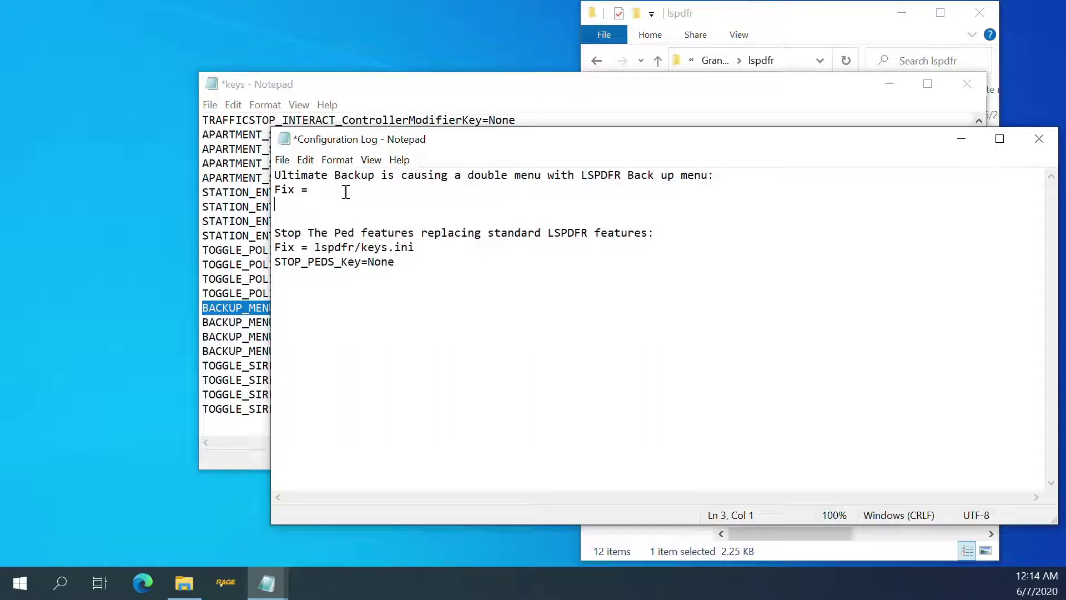
key("ctrl+v")
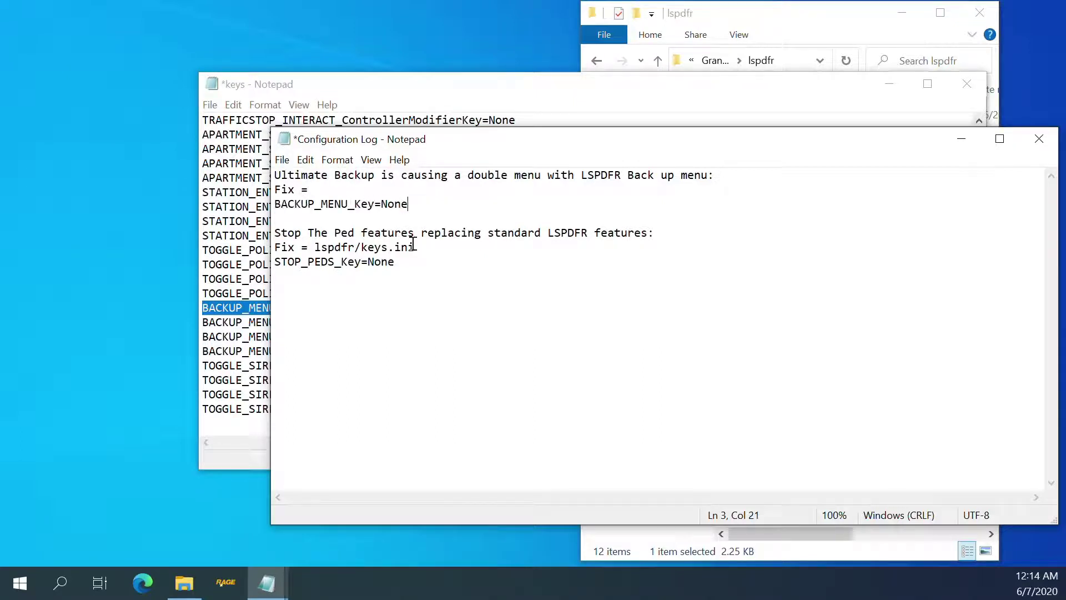
- Copy lspdfr/keys.ini from the Stop The Ped fix line to the empty Ultimate Backup fix line in the Configuration Log
left_click_drag(422, 247, 317, 248)
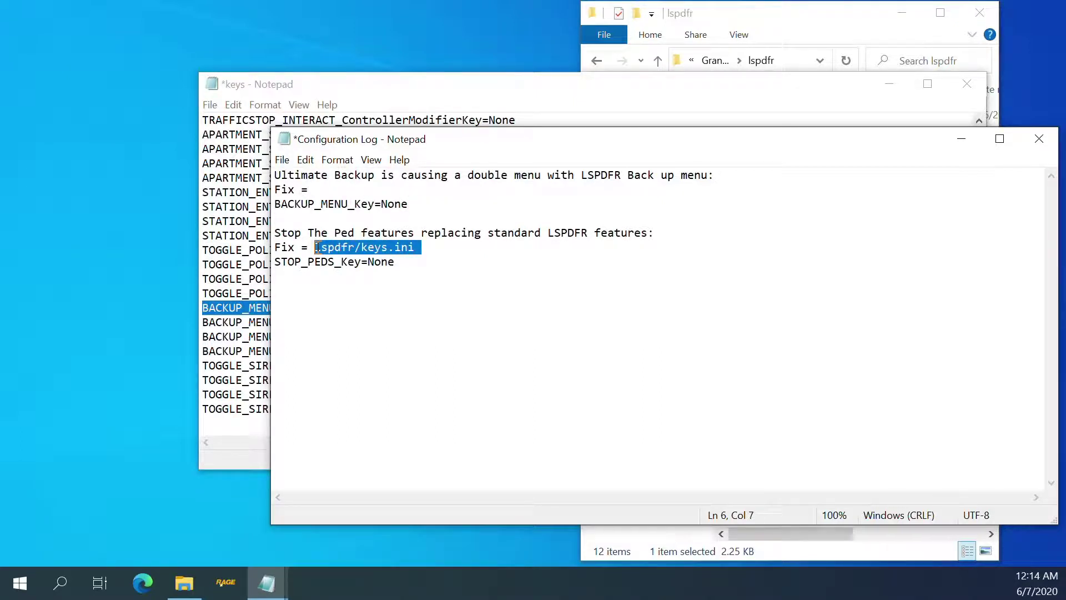
key("ctrl+c")
left_click(322, 190)
key("ctrl+v")
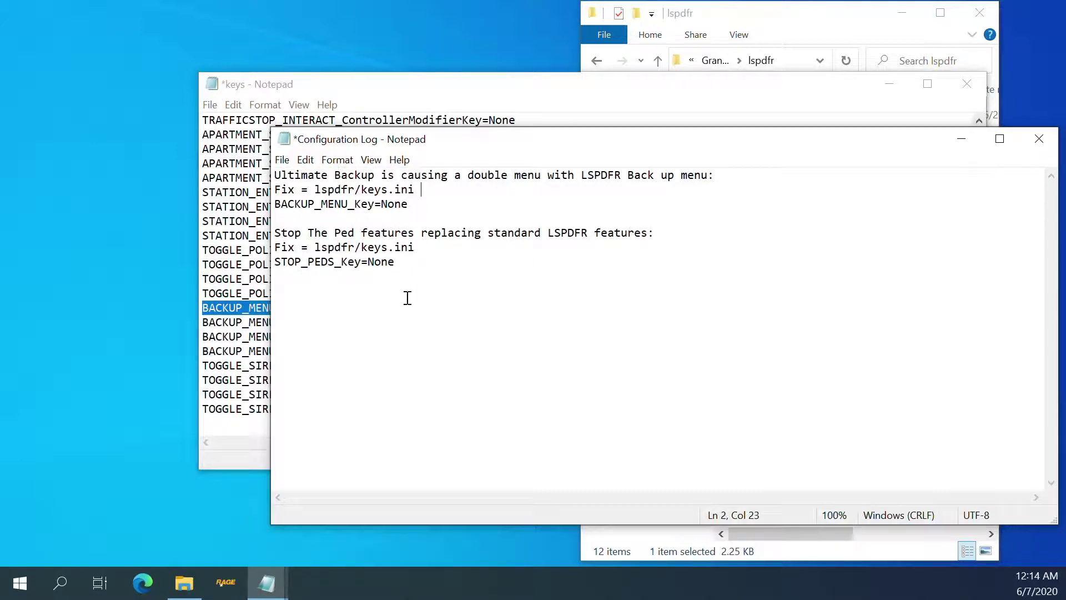
- Set BACKUP_MENU_ControllerKey to None in the keys file
left_click(229, 322)
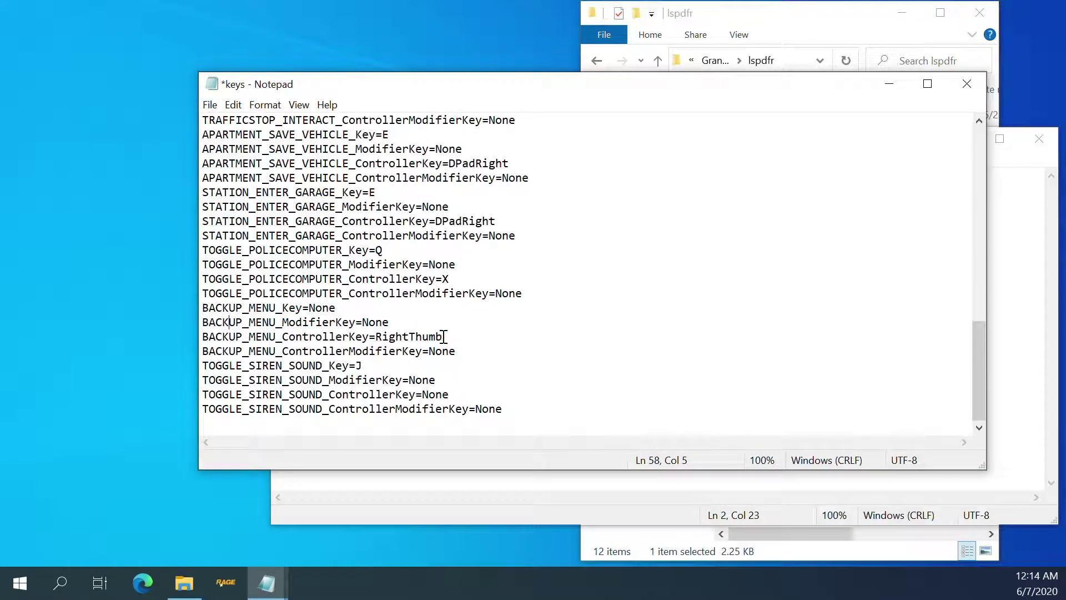
left_click_drag(389, 323, 363, 324)
left_click(447, 336)
left_click_drag(442, 337, 376, 335)
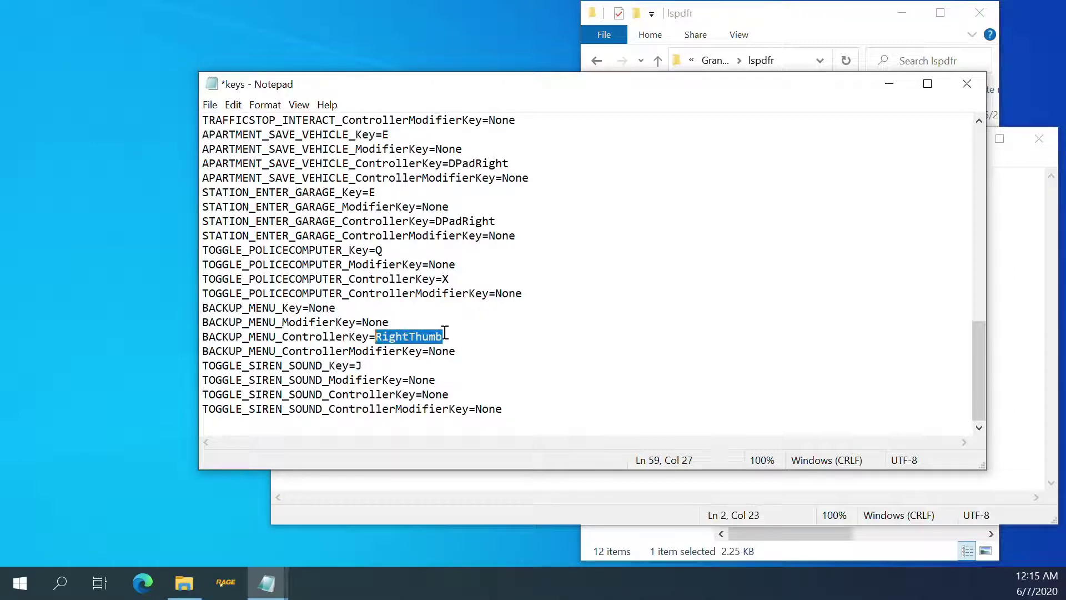
key("ctrl+v")
- Copy the line BACKUP_MENU_ControllerKey=None from the keys file into the Configuration Log below BACKUP_MENU_Key=None
left_click_drag(421, 337, 189, 339)
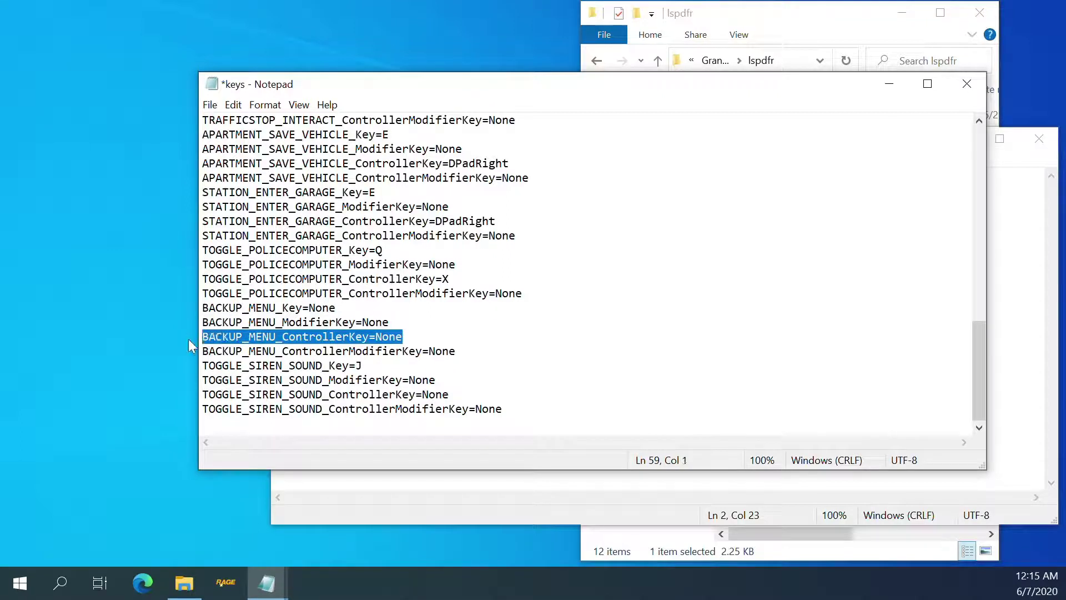
left_click(838, 479)
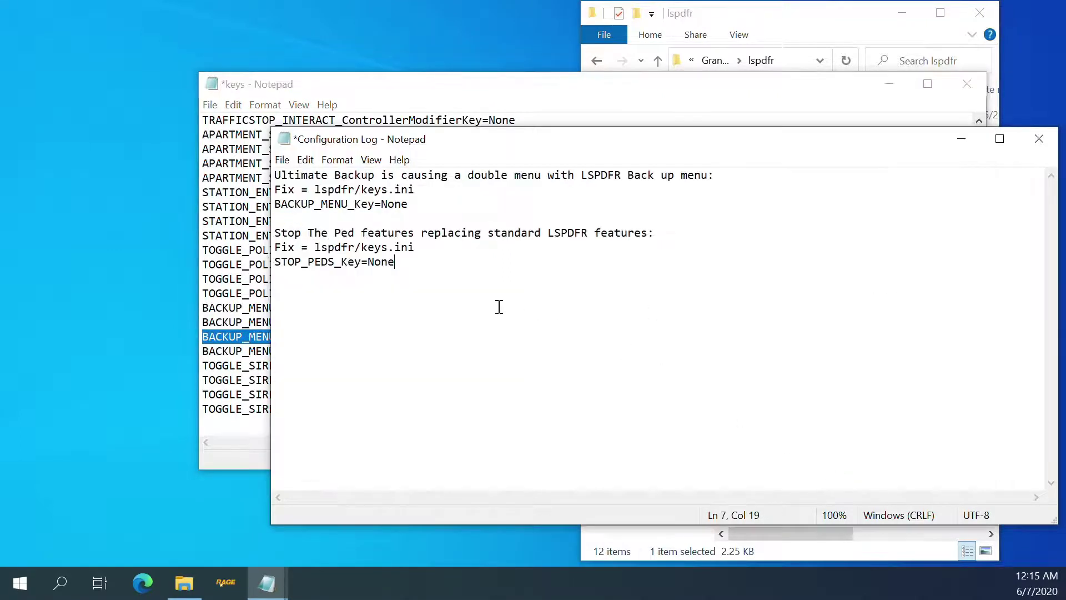
left_click(442, 204)
key("Return")
key("ctrl+v")
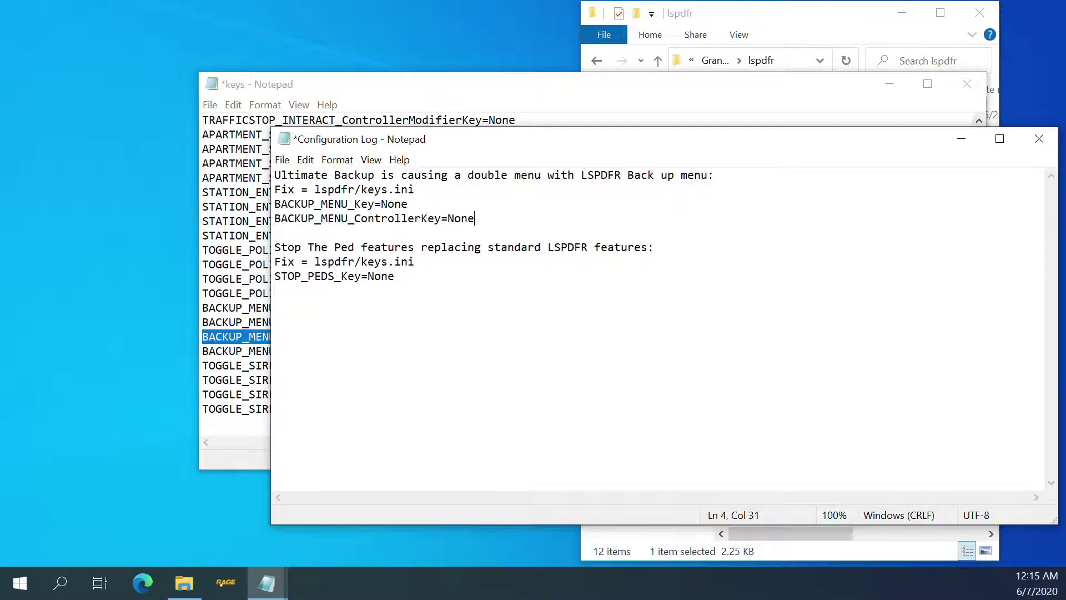
- Set STOP_PEDS_ControllerKey to None in the keys file
left_click(215, 348)
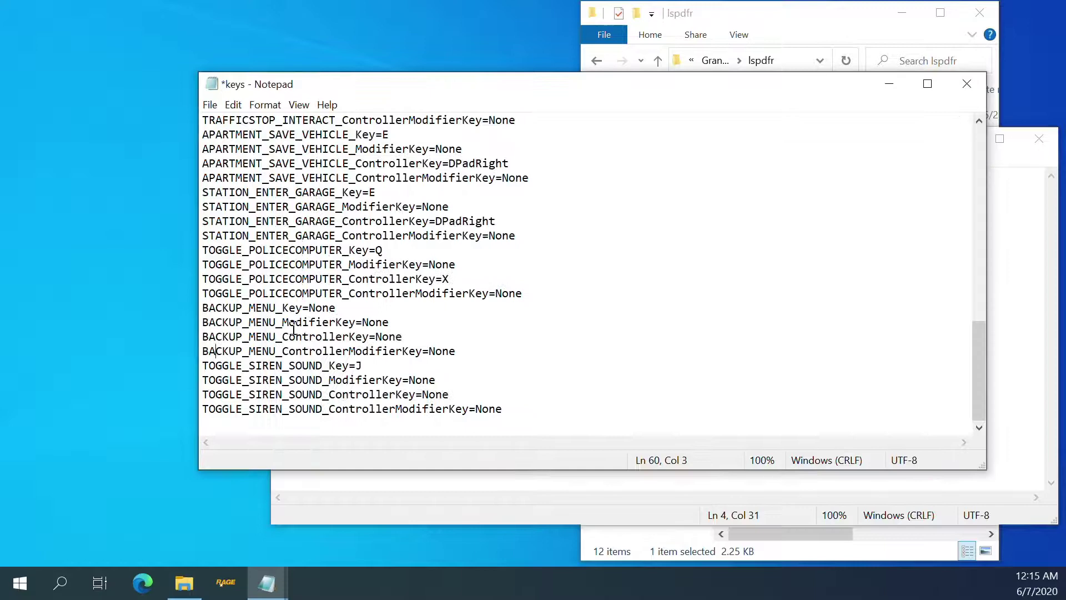
scroll(293, 328, "up", 2)
scroll(293, 327, "up", 5)
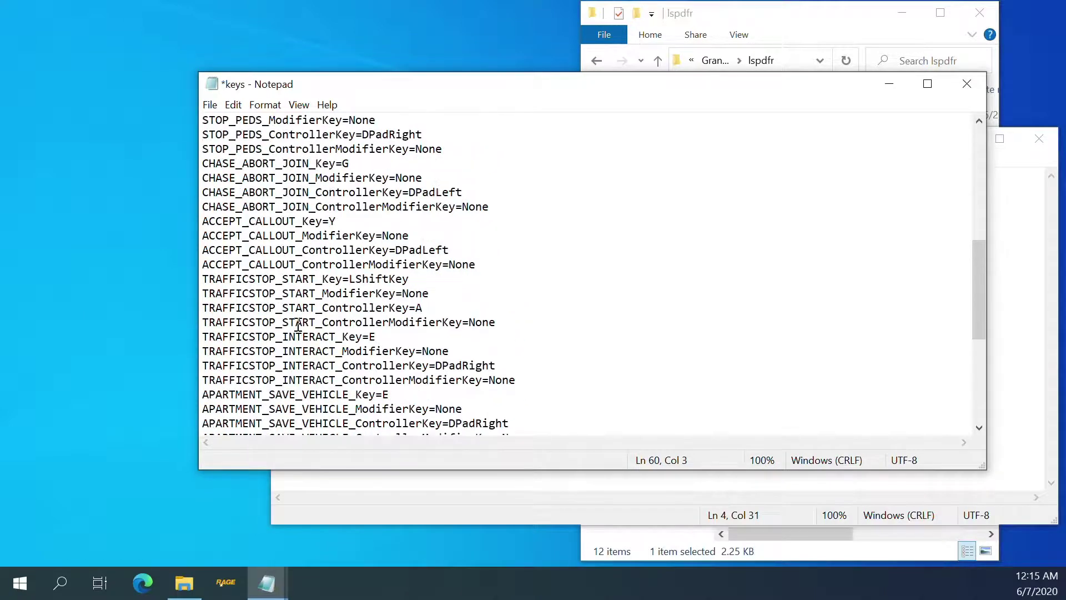
scroll(298, 326, "down", 1)
scroll(294, 327, "up", 2)
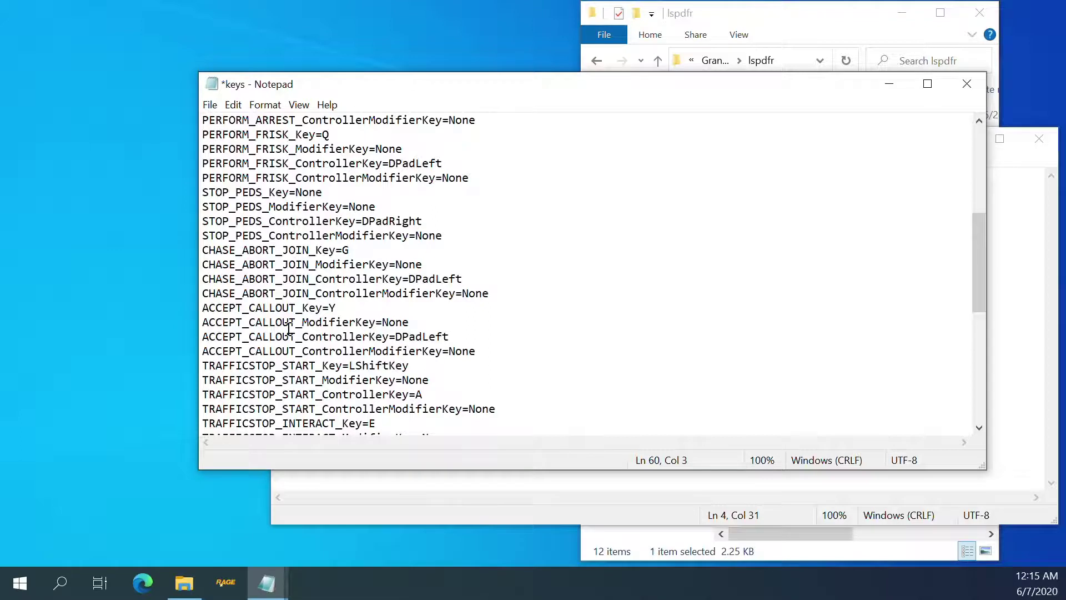
scroll(296, 322, "up", 1)
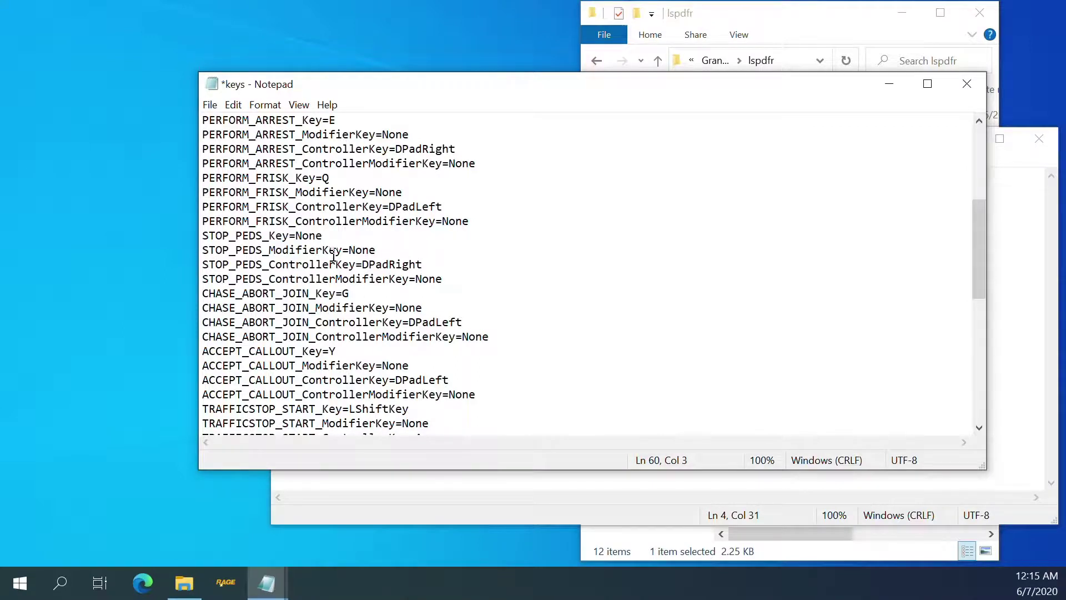
left_click(324, 236)
left_click_drag(323, 236, 298, 239)
left_click_drag(425, 264, 365, 264)
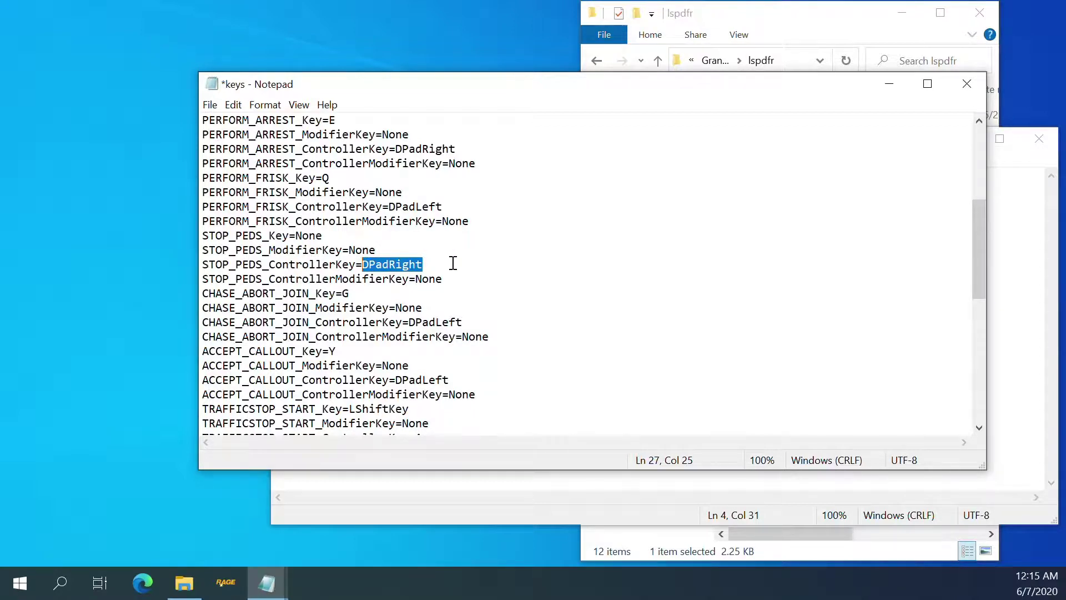
type("None")
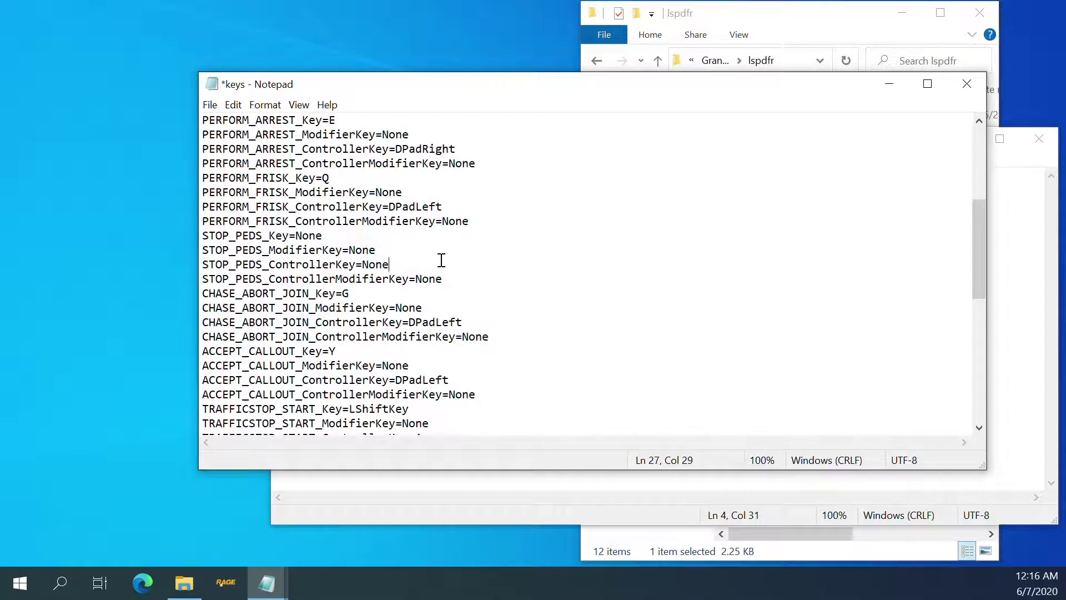
- Copy the line STOP_PEDS_ControllerKey=None from the keys file into the Configuration Log below STOP_PEDS_Key=None
left_click_drag(402, 264, 153, 265)
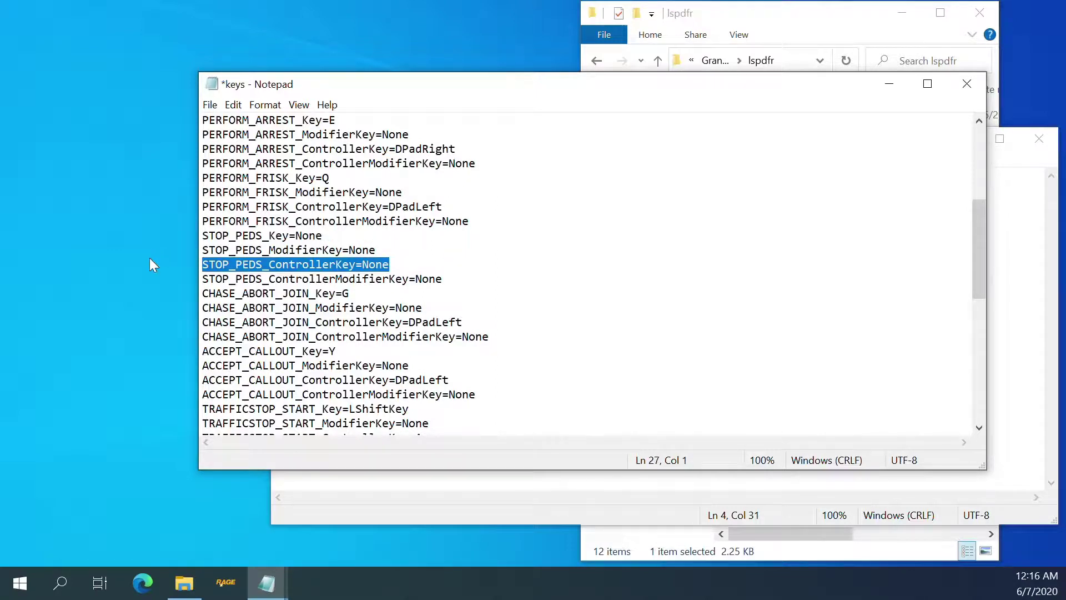
left_click(614, 488)
key("Return")
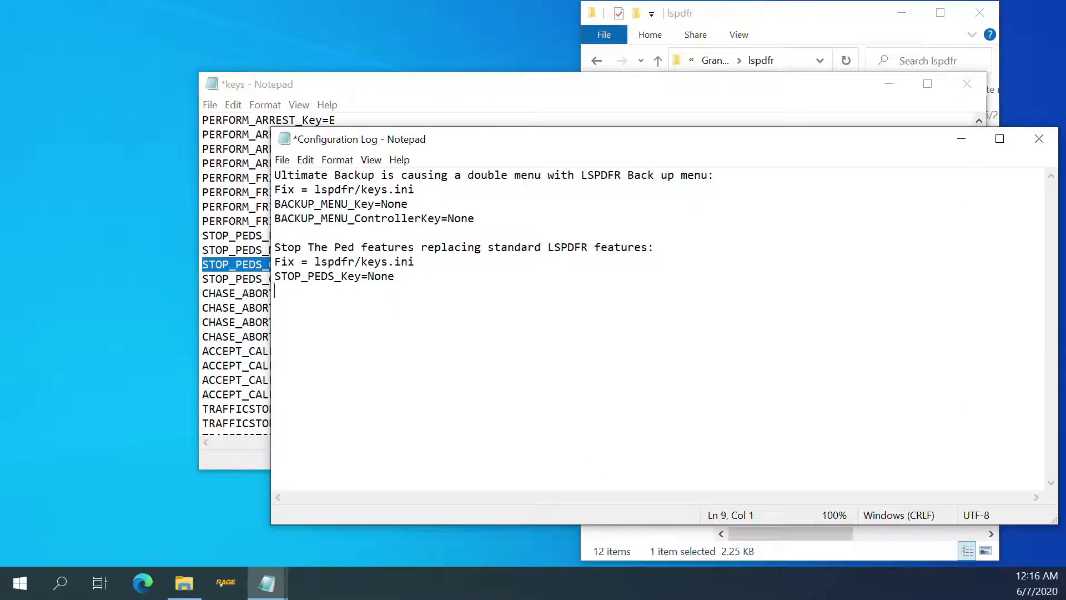
key("ctrl+v")
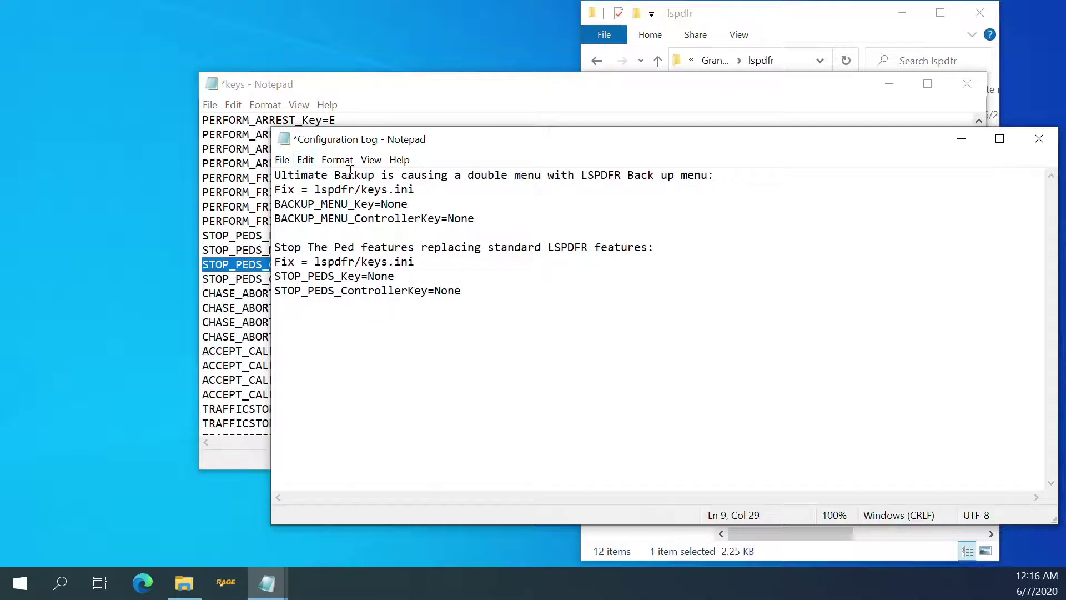
- Save the Configuration Log and close the keys file, saving its changes
left_click(282, 160)
left_click(305, 230)
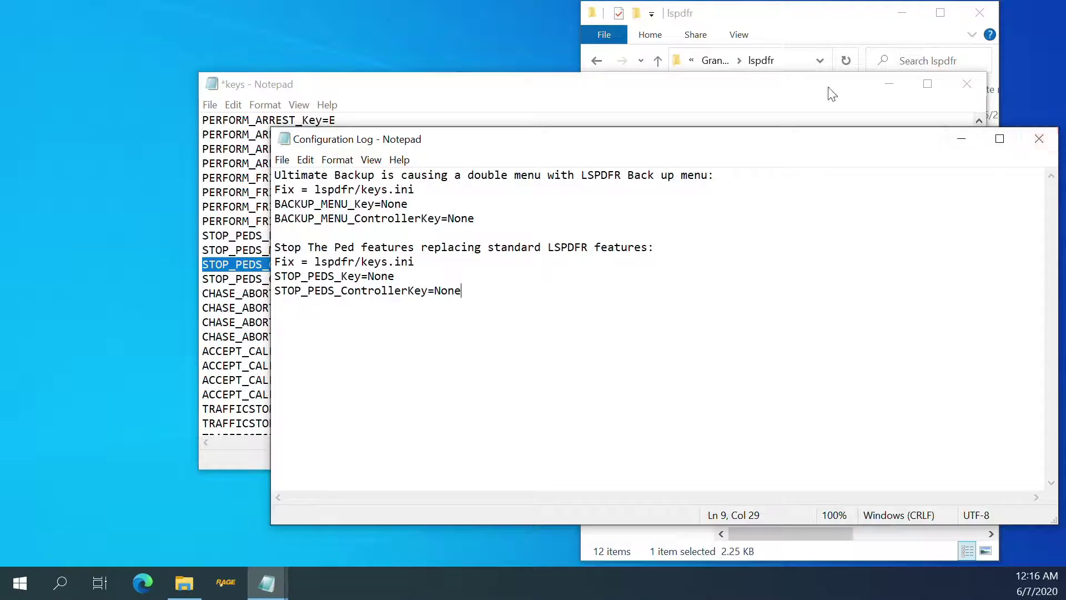
left_click_drag(817, 86, 765, 99)
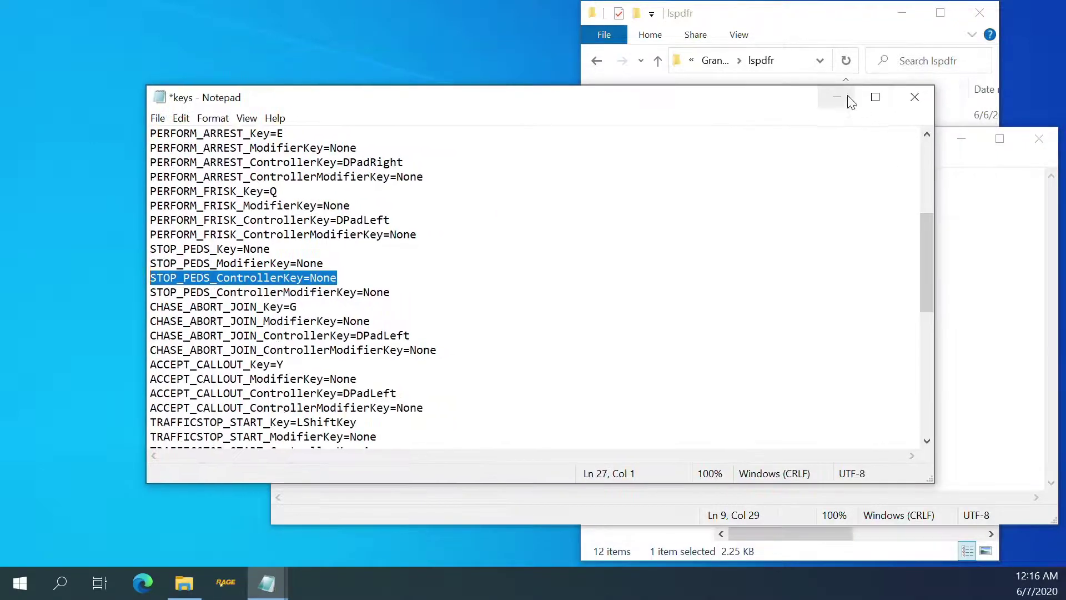
left_click(913, 99)
left_click(498, 321)
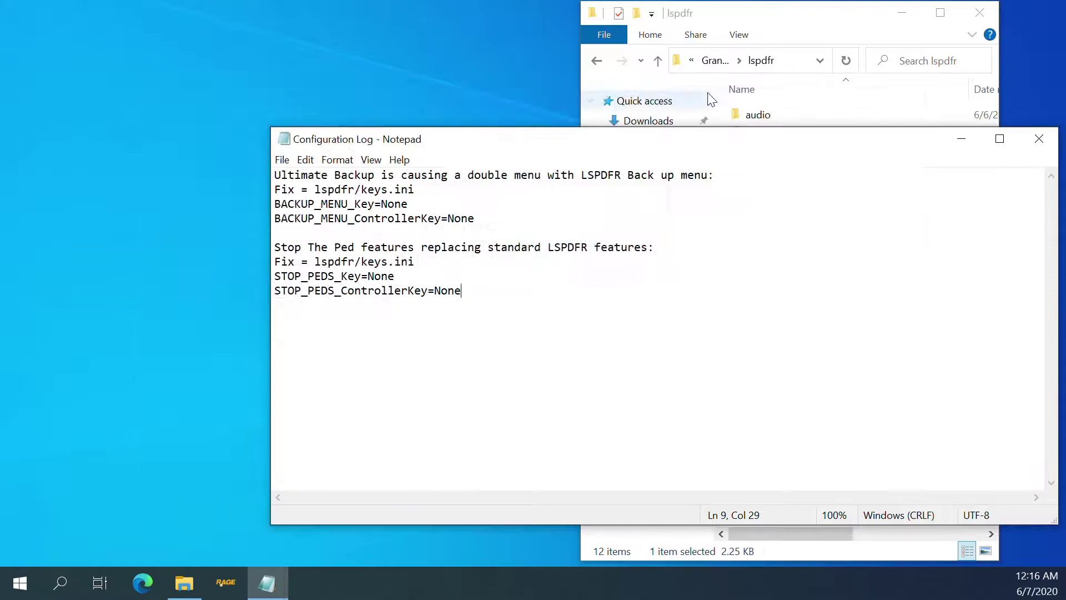
- Open the StopThePed configuration file from the plugins/LSPDFR folder of Grand Theft Auto V
left_click(594, 61)
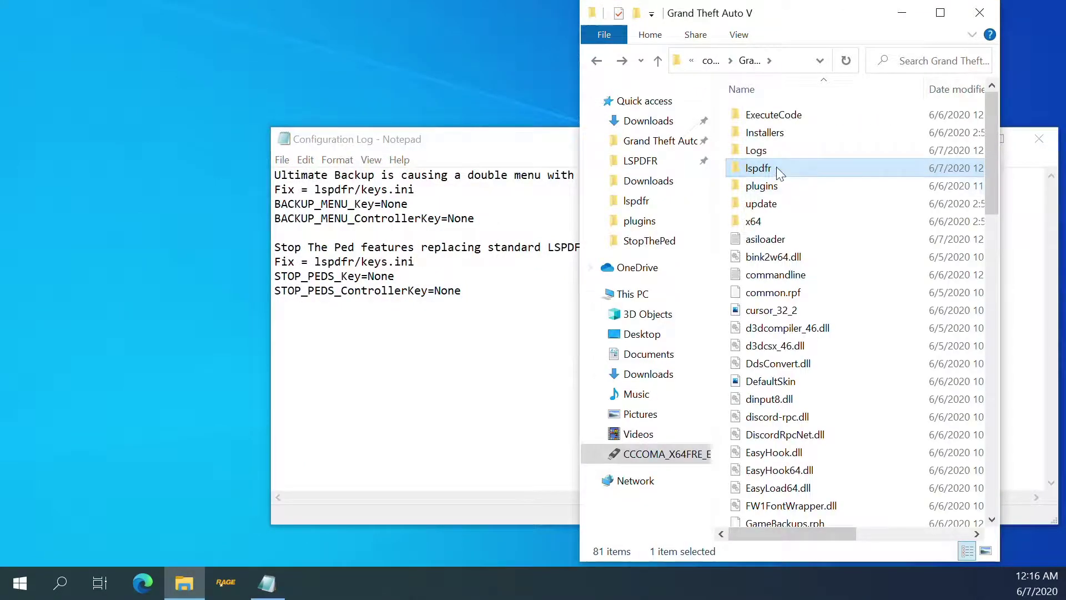
double_click(764, 186)
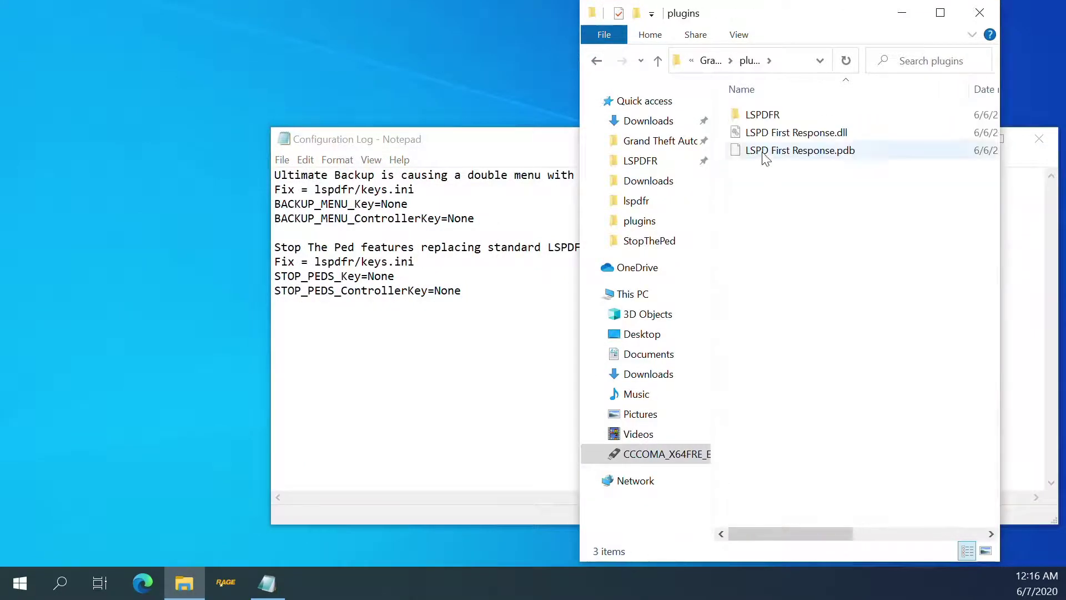
double_click(763, 115)
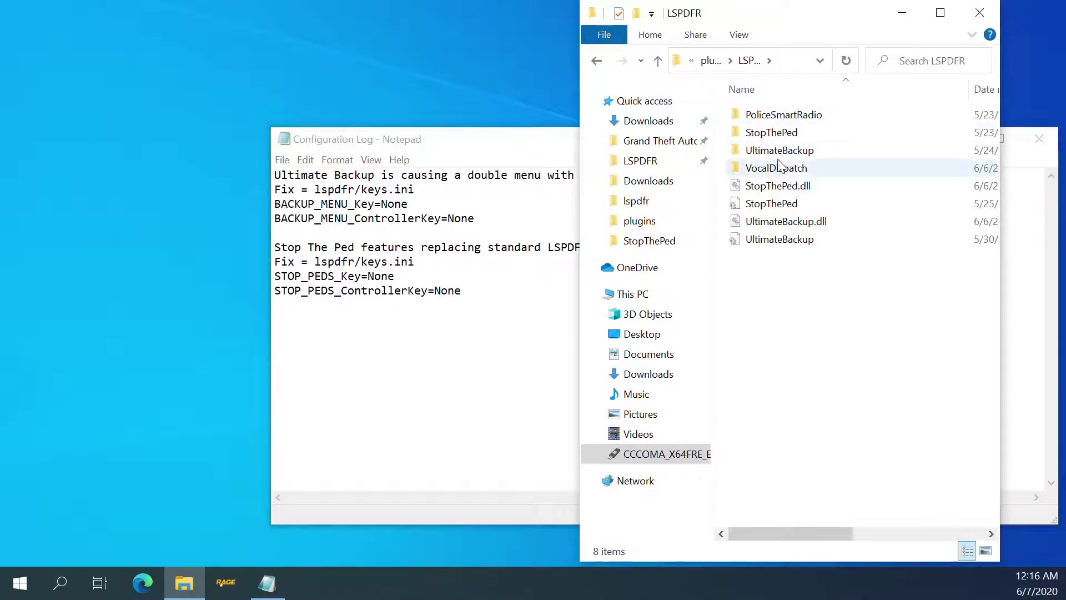
double_click(772, 203)
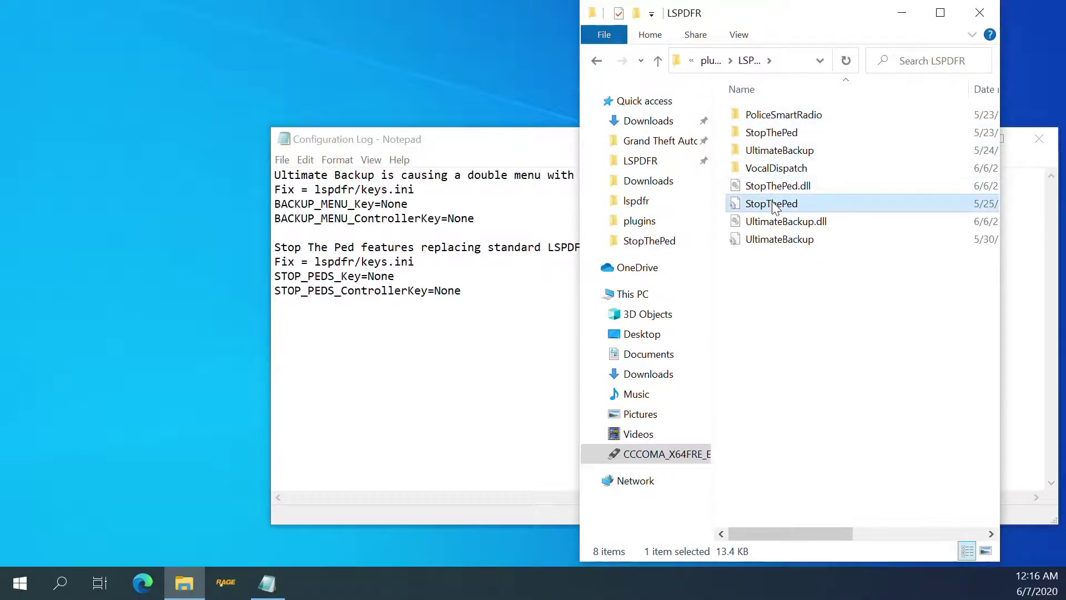
- Review the keyboard bindings in the [Keys] section of the StopThePed configuration file, from StopPedKey through CallTransportKey
scroll(255, 267, "down", 1)
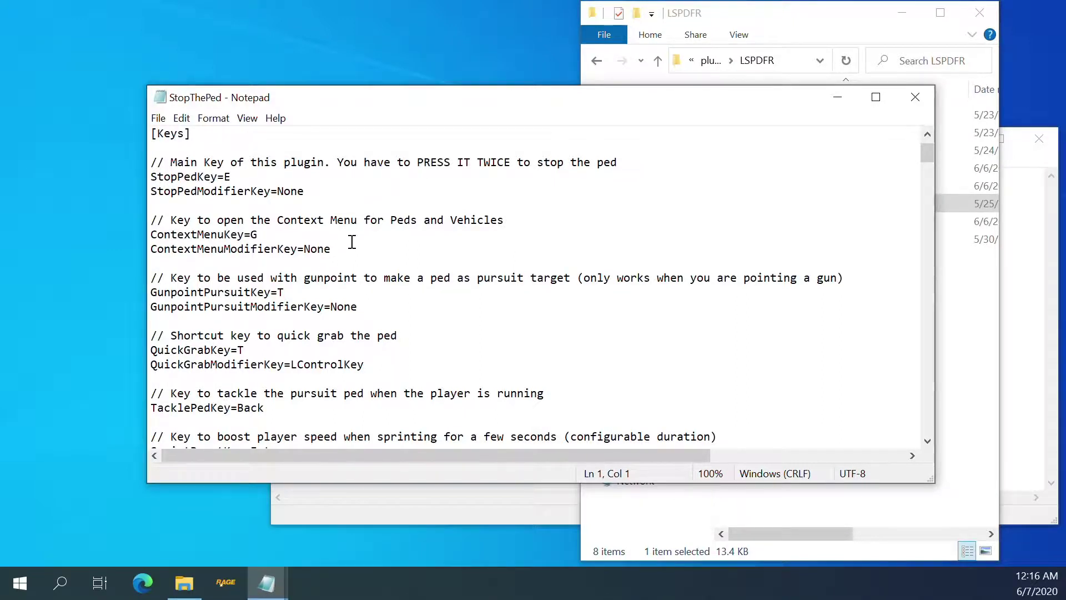
scroll(320, 267, "down", 1)
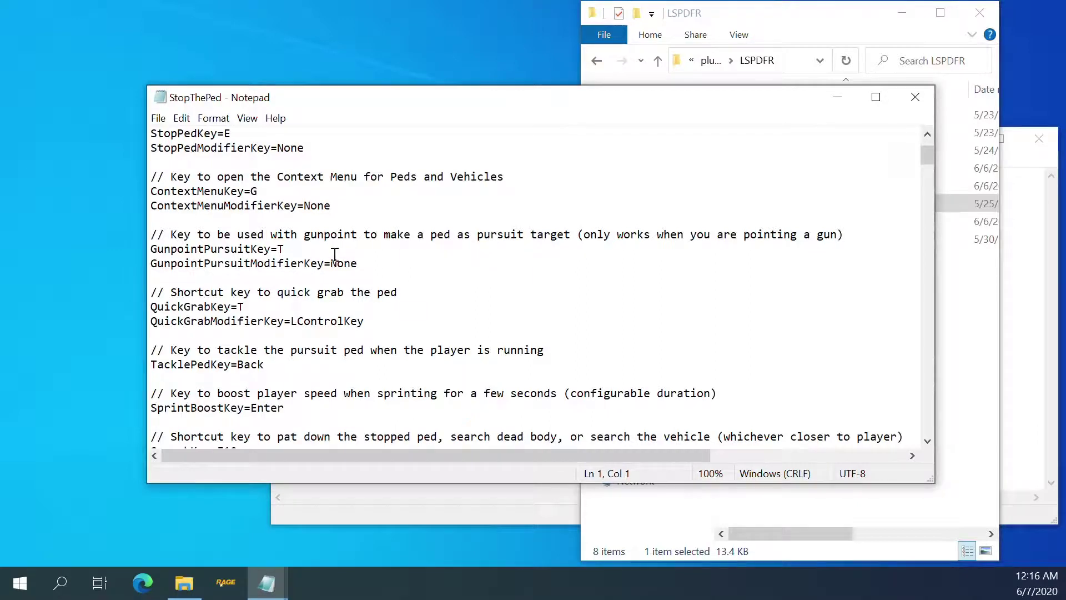
scroll(366, 256, "down", 1)
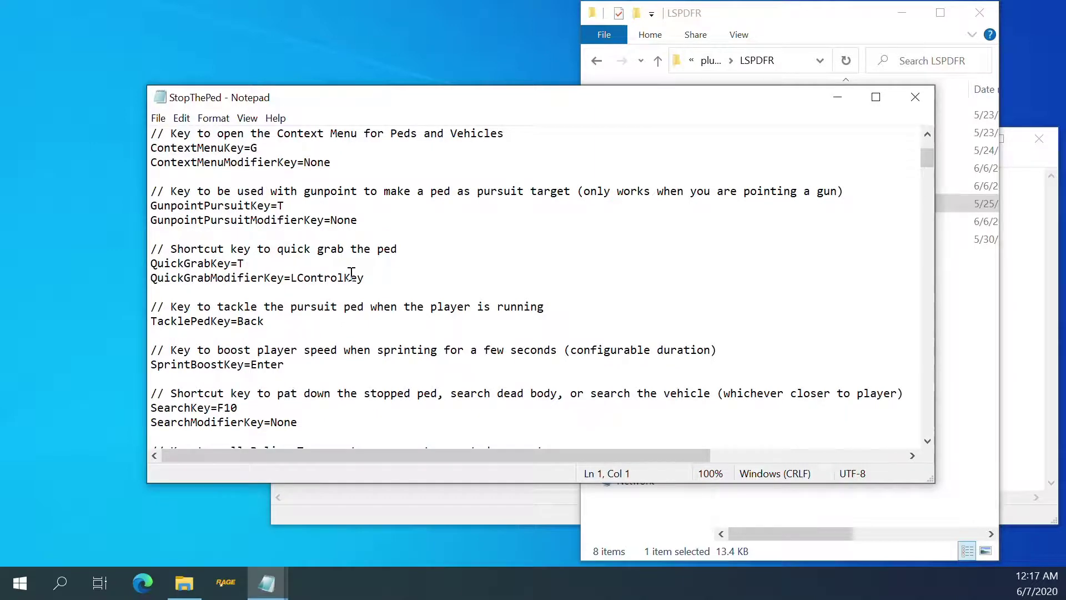
scroll(351, 273, "down", 1)
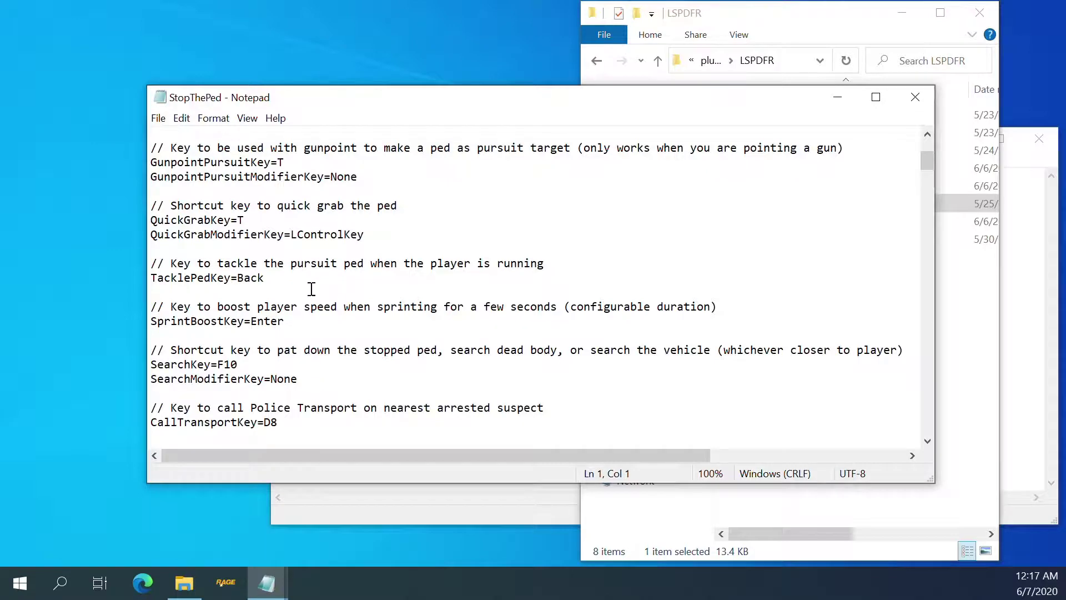
scroll(309, 289, "down", 1)
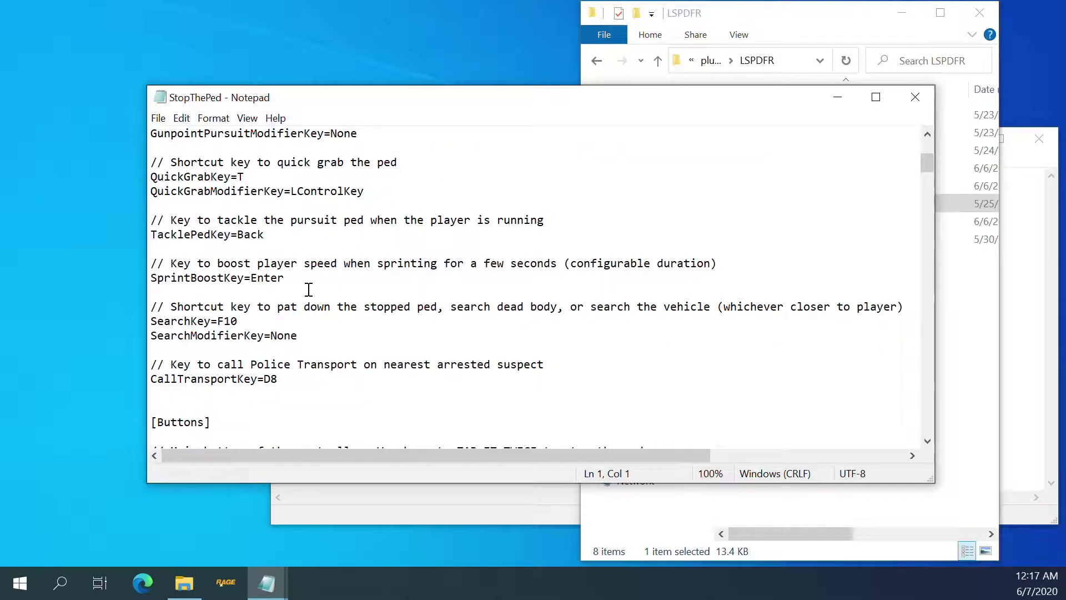
scroll(309, 289, "down", 1)
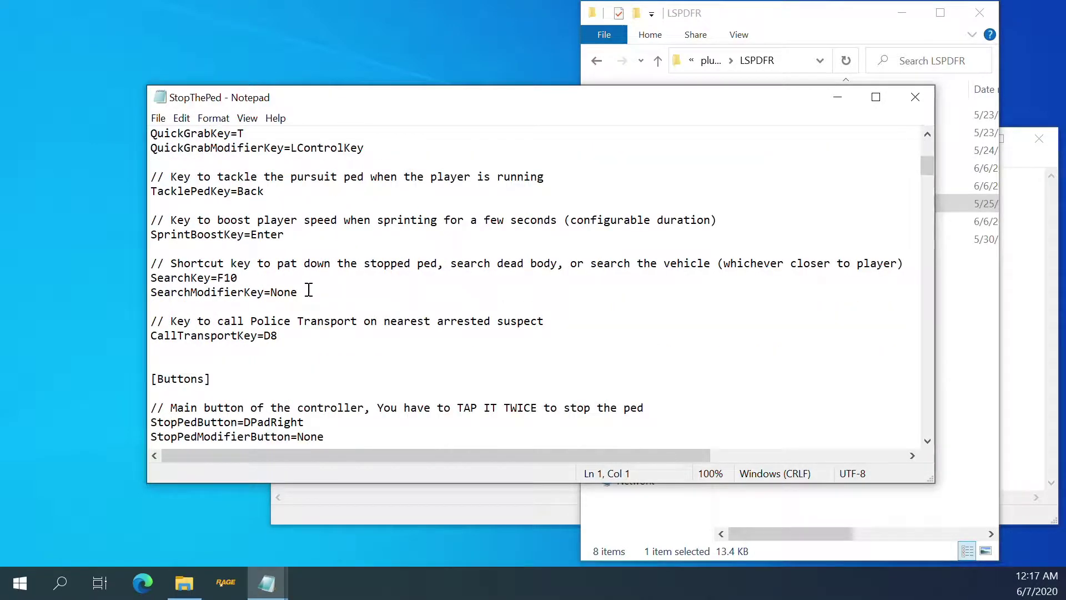
scroll(309, 289, "down", 2)
scroll(309, 289, "down", 1)
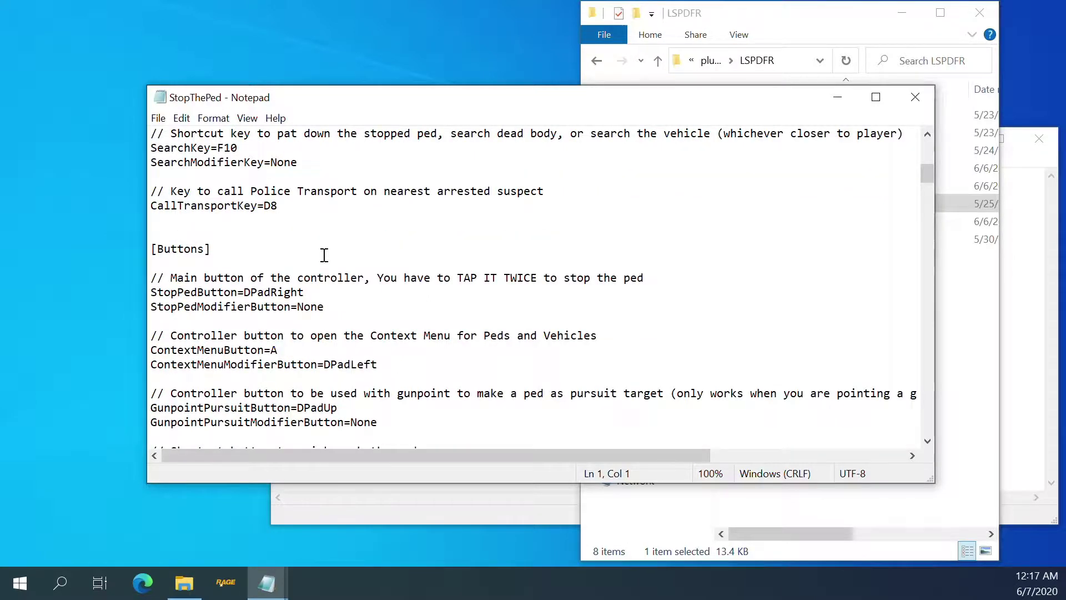
- Review the controller bindings in the [Buttons] section of the StopThePed configuration file, from StopPedButton through SearchModifierButton
scroll(318, 266, "up", 2)
scroll(318, 267, "down", 3)
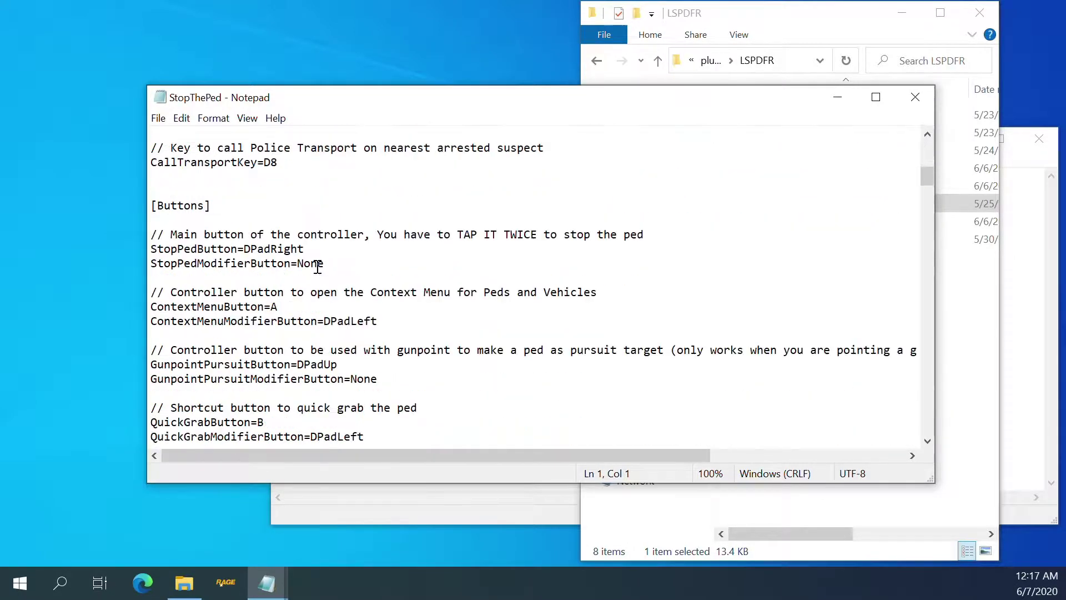
scroll(318, 266, "down", 1)
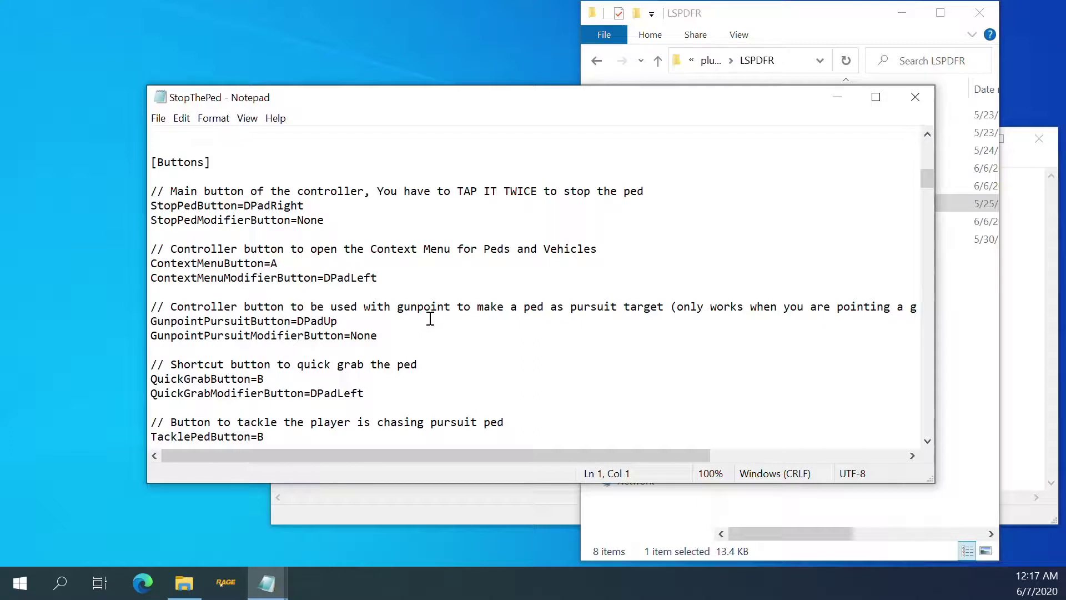
scroll(430, 318, "down", 1)
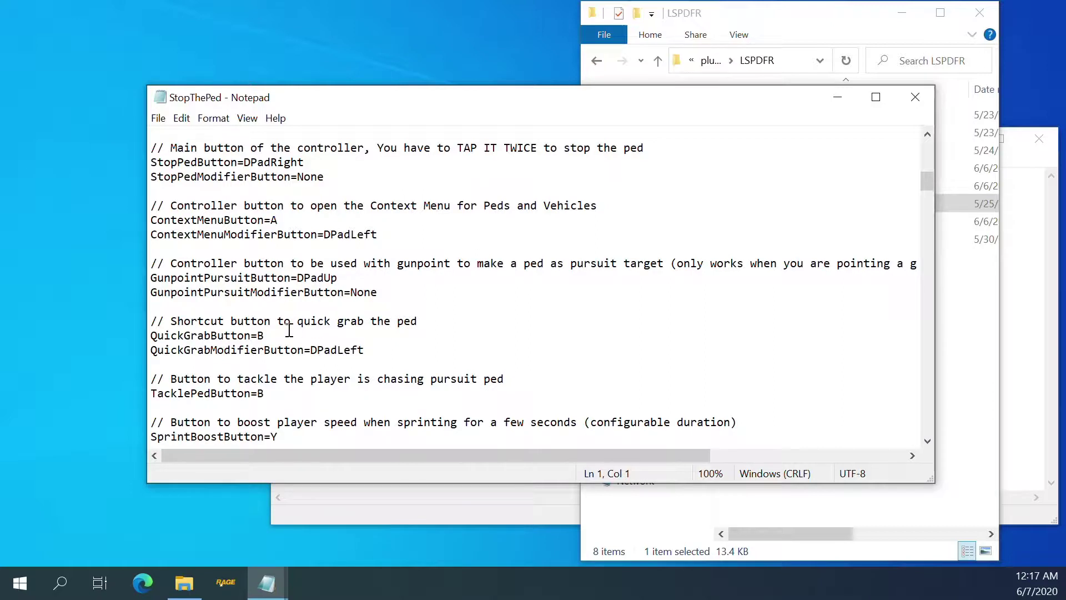
scroll(295, 345, "down", 1)
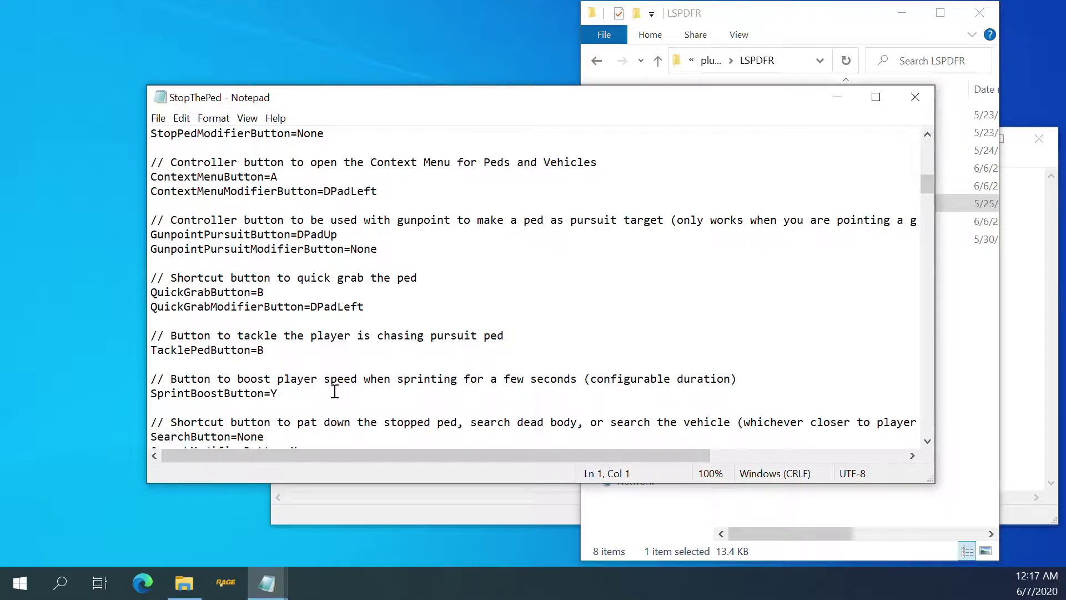
scroll(351, 390, "down", 2)
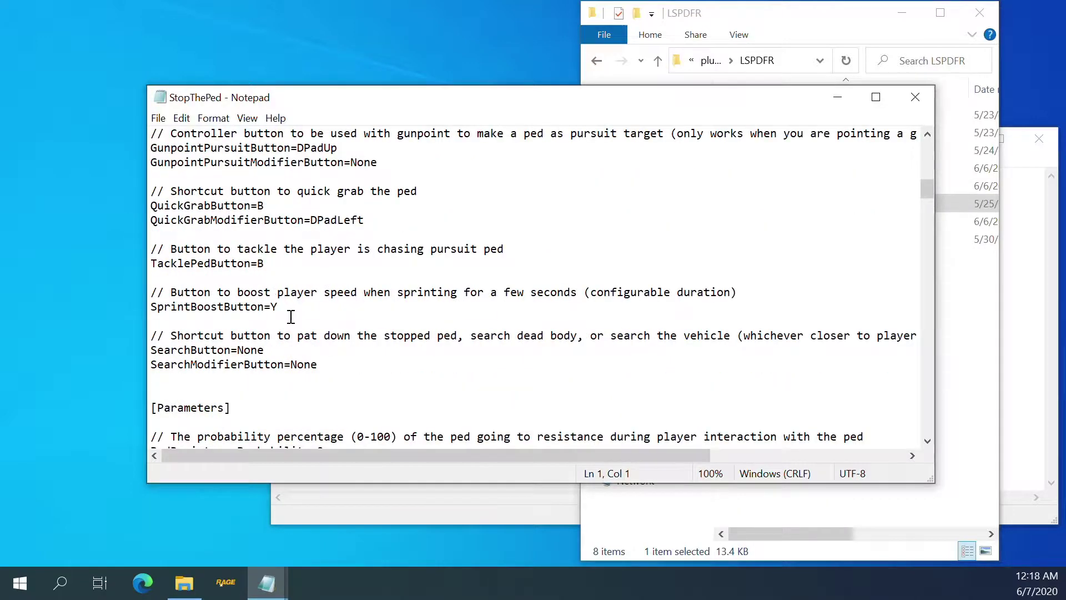
scroll(294, 314, "down", 1)
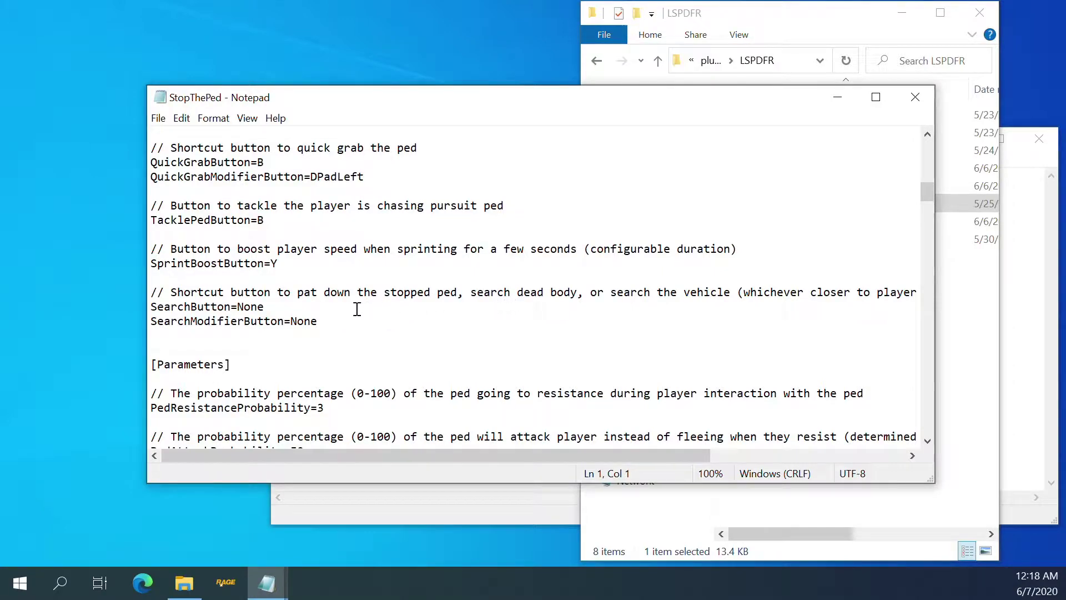
- Look through the [Parameters] section for the ped behaviour, search item, breathalyzer, escort vehicle and suspicious substance settings
scroll(334, 311, "down", 4)
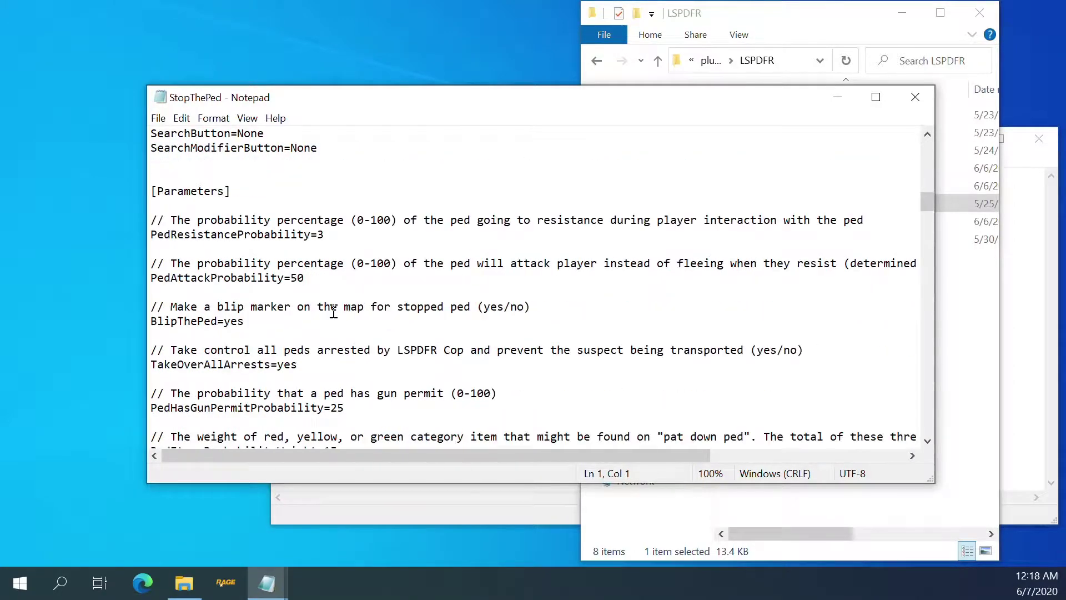
scroll(336, 308, "down", 3)
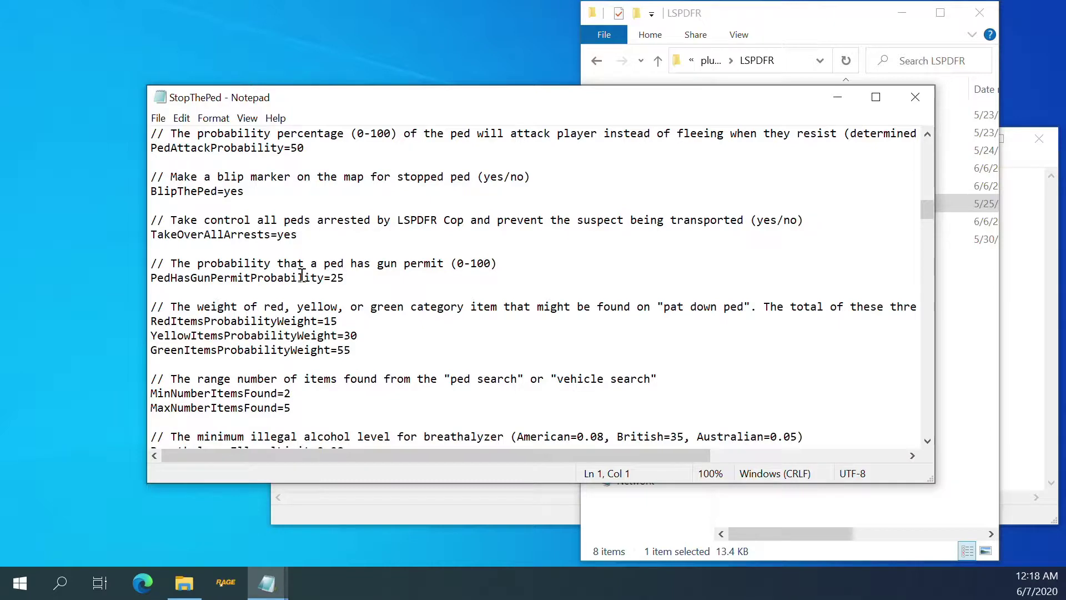
scroll(227, 292, "down", 3)
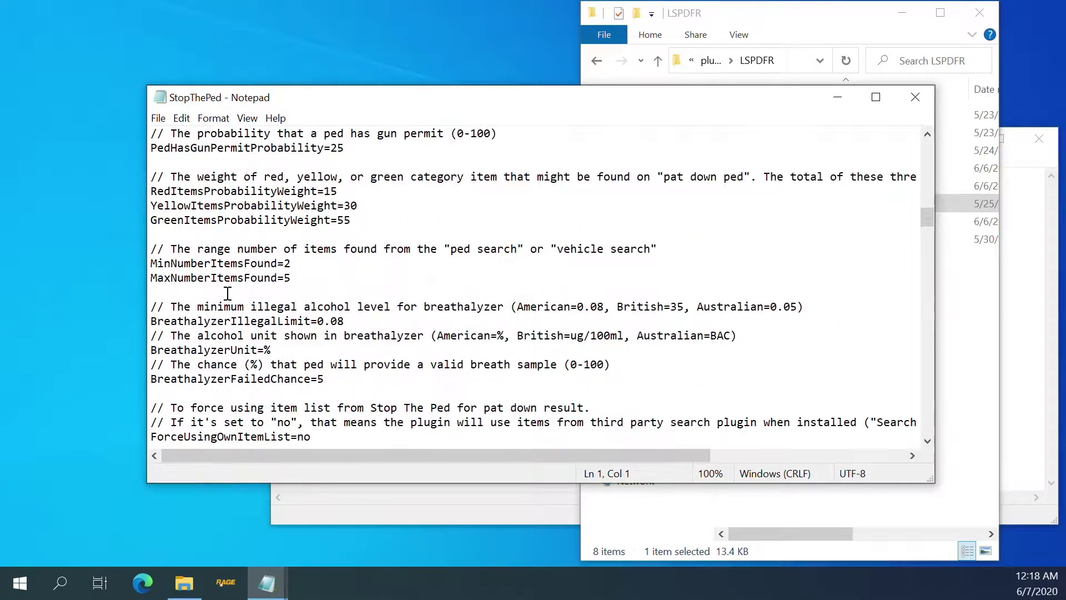
scroll(228, 293, "down", 7)
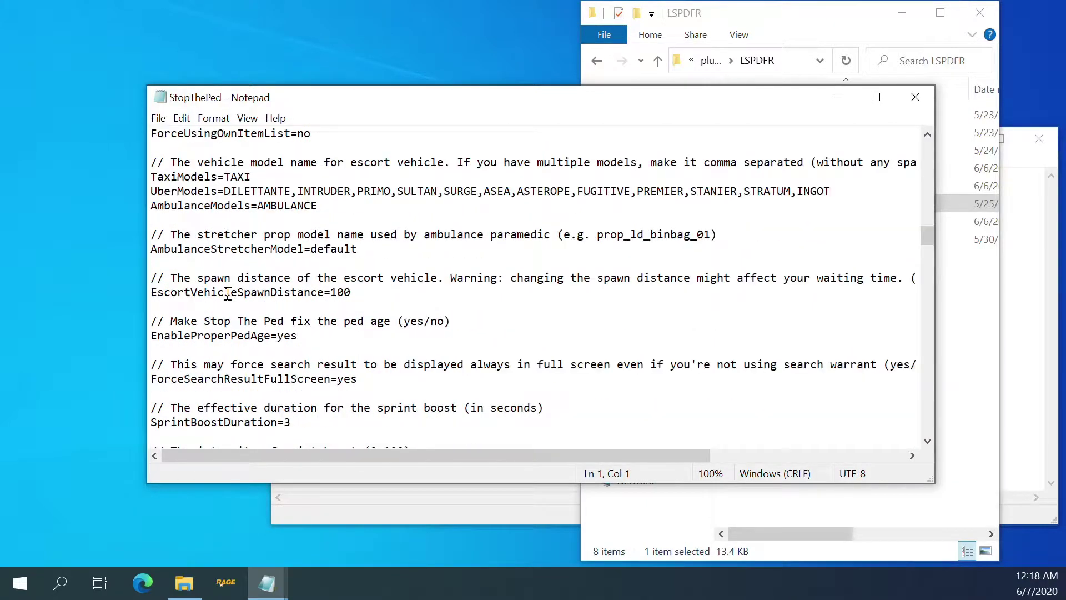
scroll(228, 294, "down", 8)
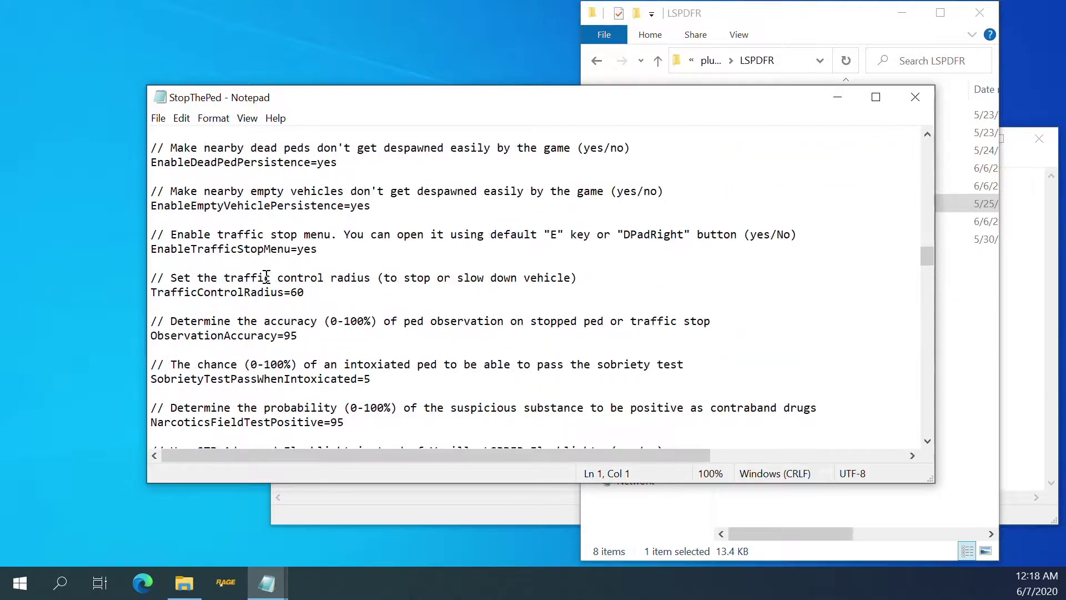
scroll(261, 277, "down", 11)
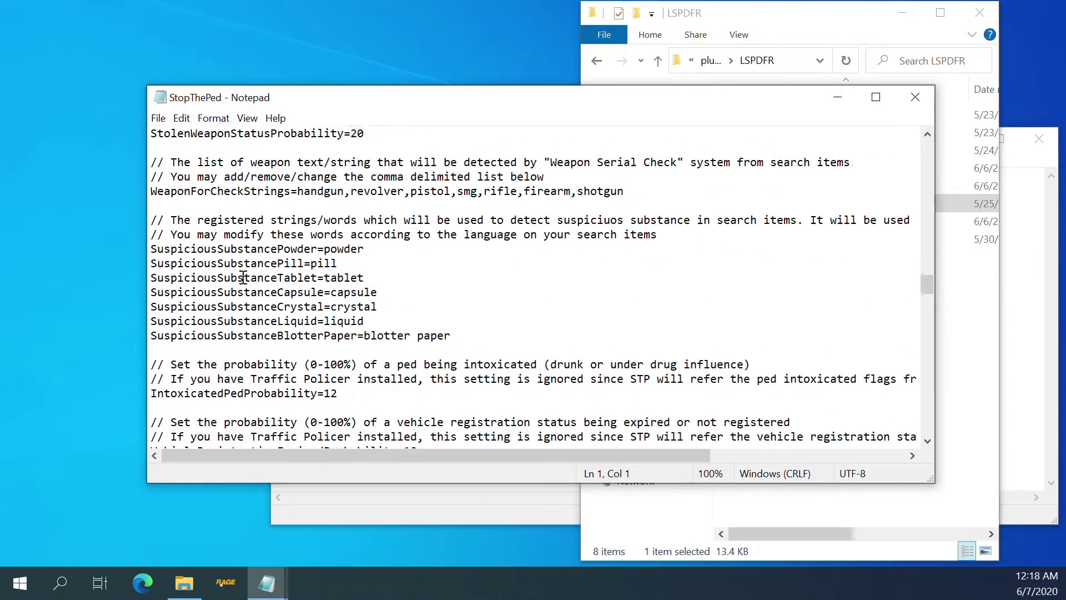
scroll(243, 277, "down", 1)
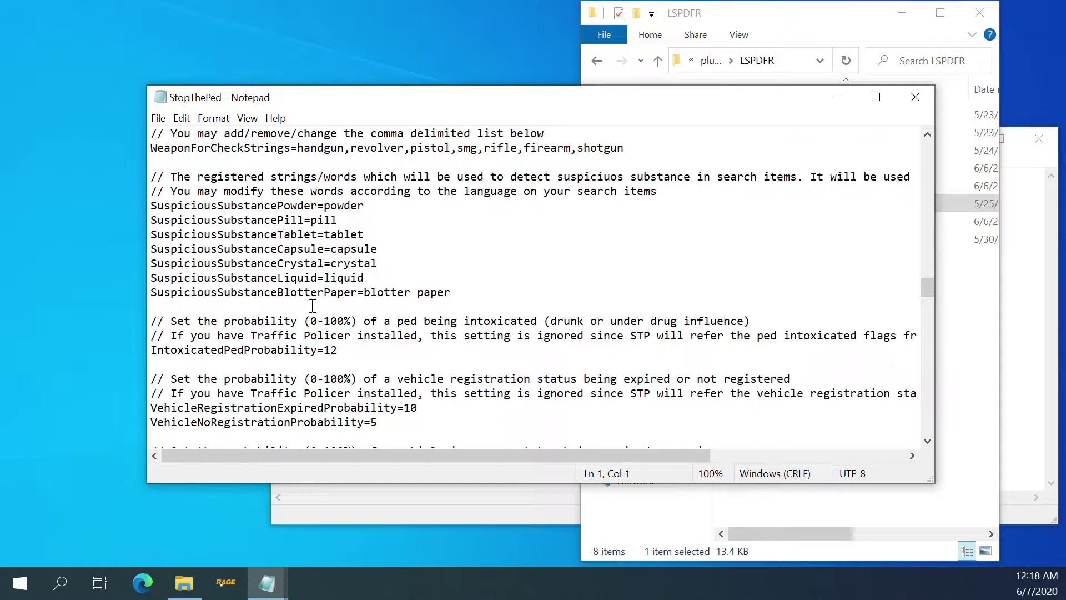
- Look through the [RealisticWeaponSystem], [PrisonerTransport] and [CoronerService] sections, including the notes about Ultimate Backup customization
scroll(332, 325, "down", 8)
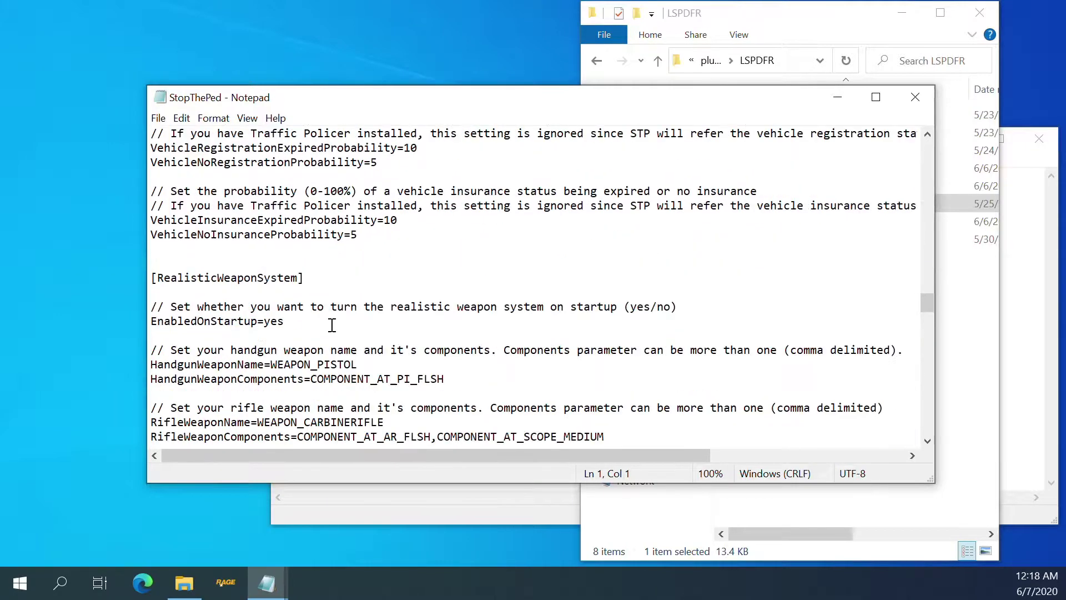
scroll(331, 325, "down", 5)
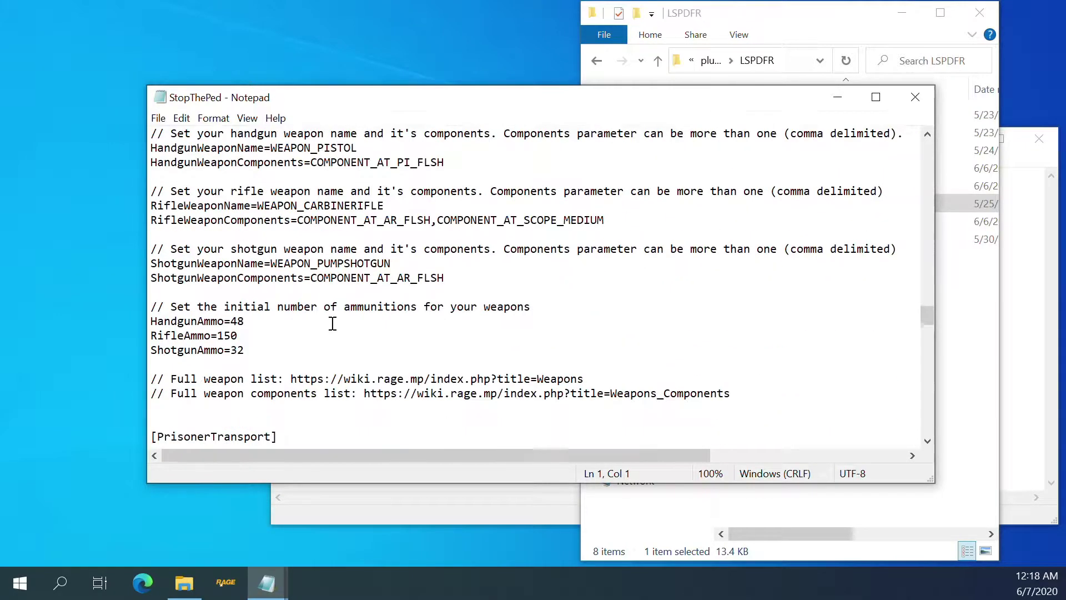
scroll(332, 323, "down", 6)
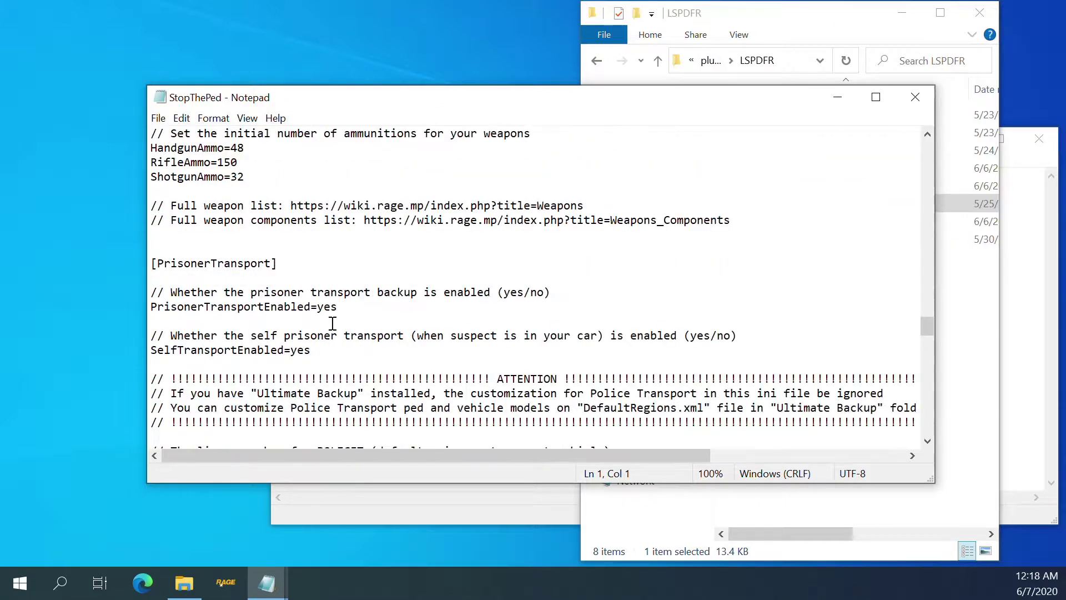
scroll(332, 324, "down", 2)
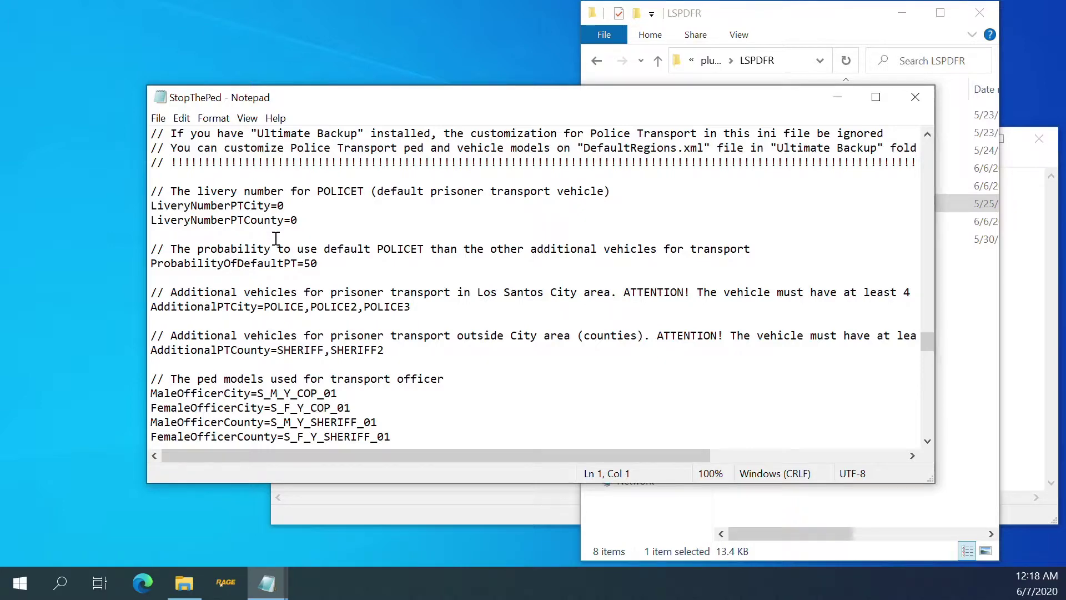
scroll(301, 294, "down", 5)
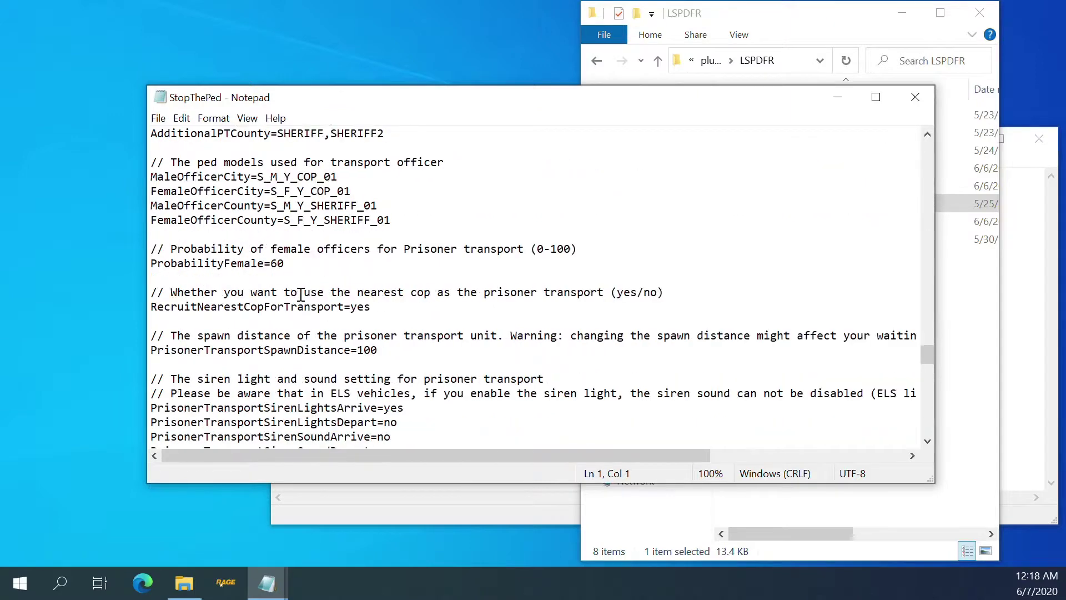
scroll(301, 294, "down", 8)
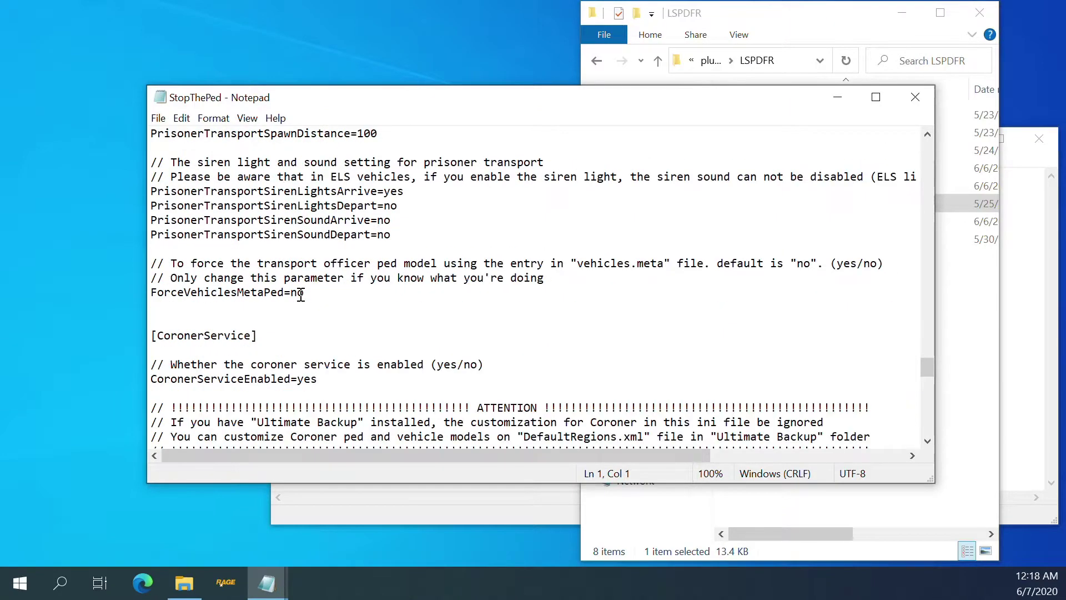
- Close the StopThePed file, the LSPDFR folder and the Configuration Log, and launch RAGE to start the game
left_click(915, 94)
left_click(980, 12)
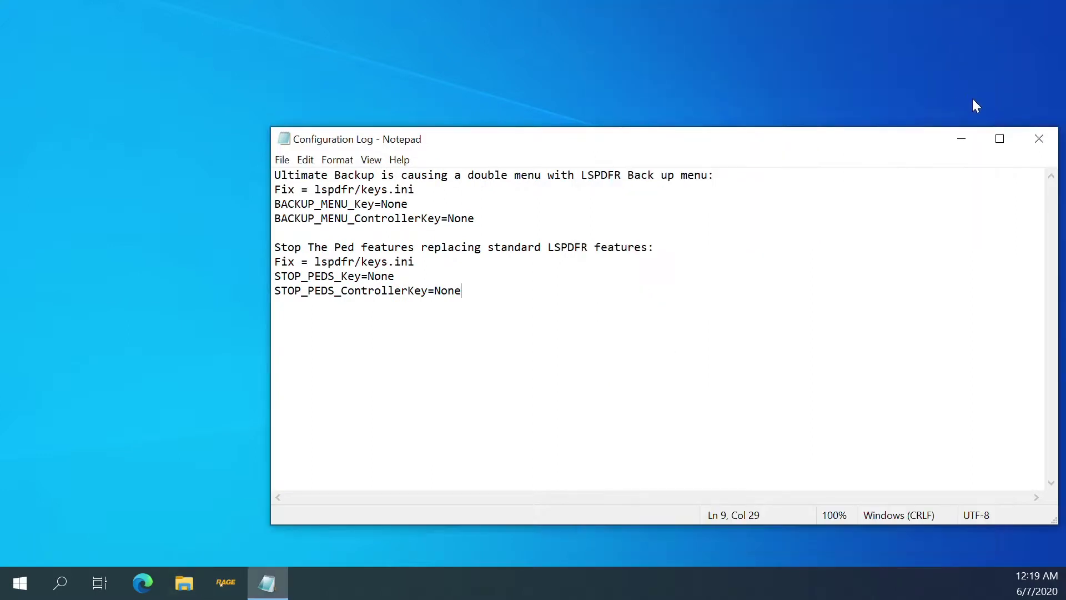
left_click(1047, 144)
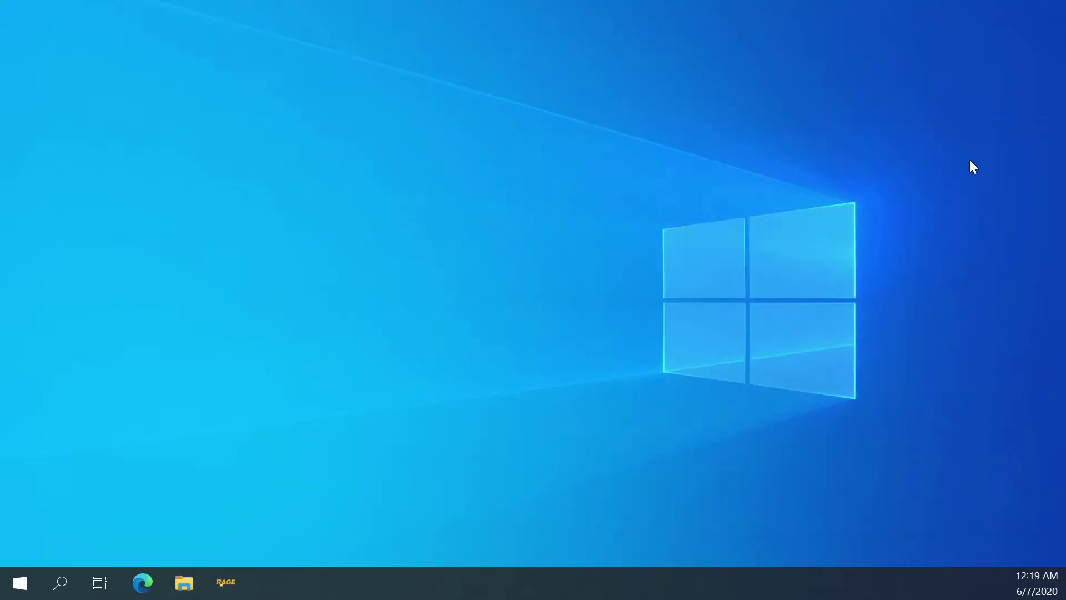
left_click(234, 583)
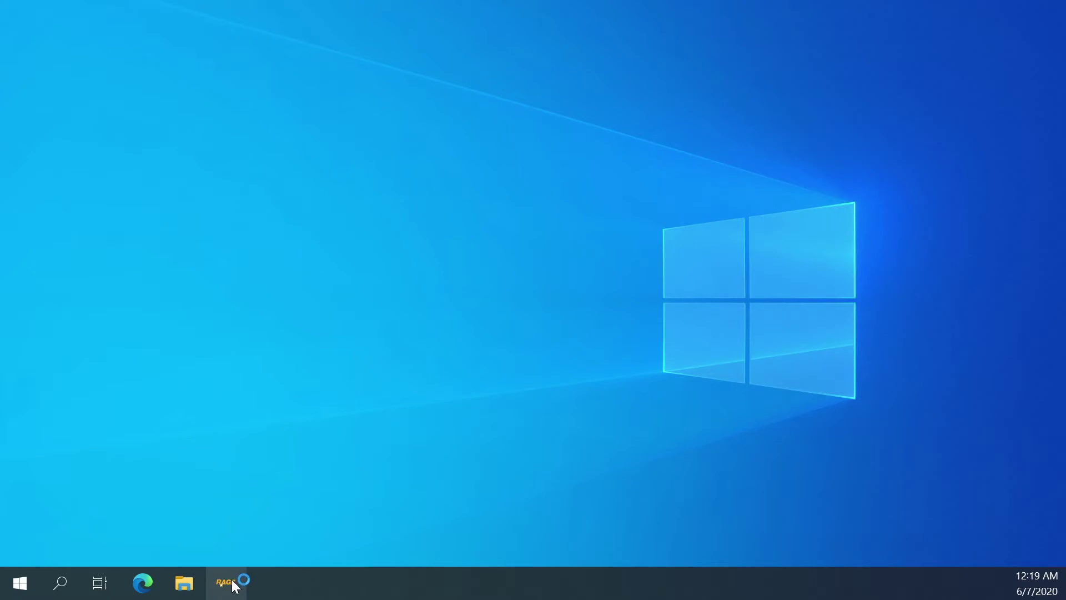